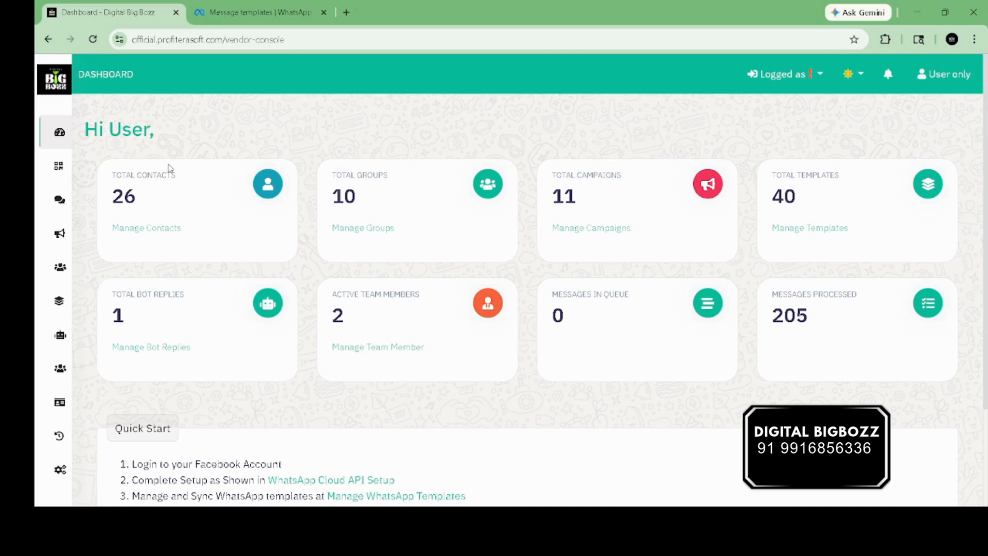
Step: Open Contacts > Groups to list the active groups My, sample and accepted
{"action": "mouse_move", "coordinate": [62, 170]}
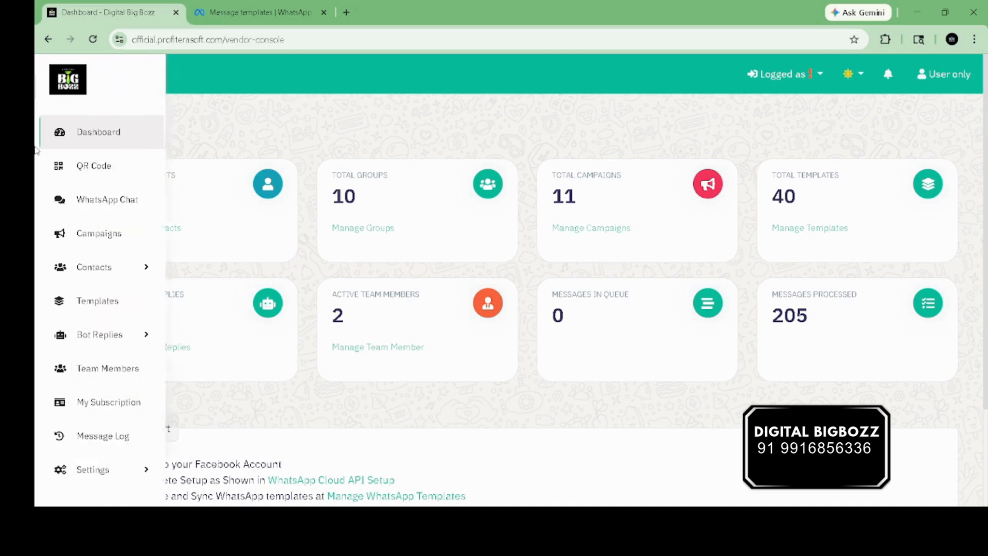
{"action": "left_click", "coordinate": [104, 268]}
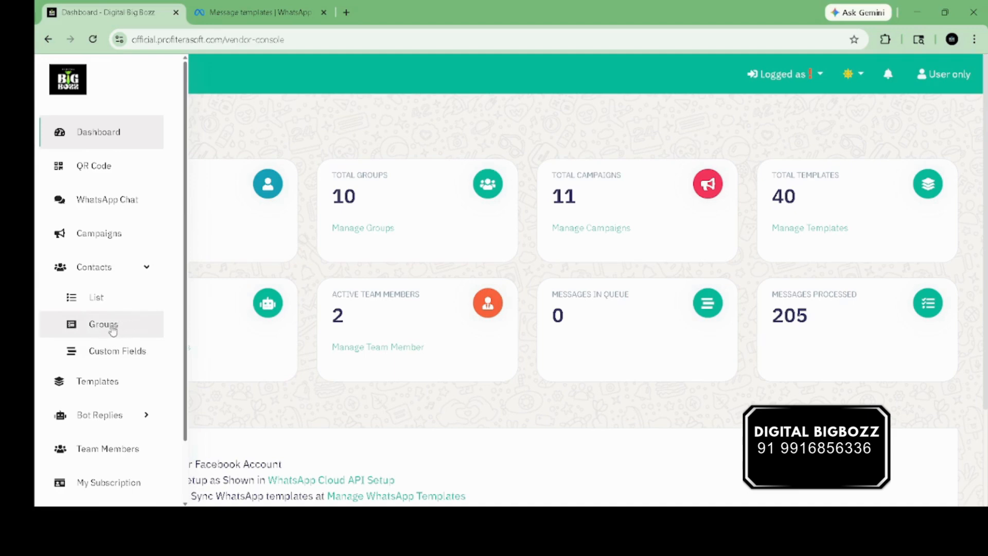
{"action": "left_click", "coordinate": [113, 329]}
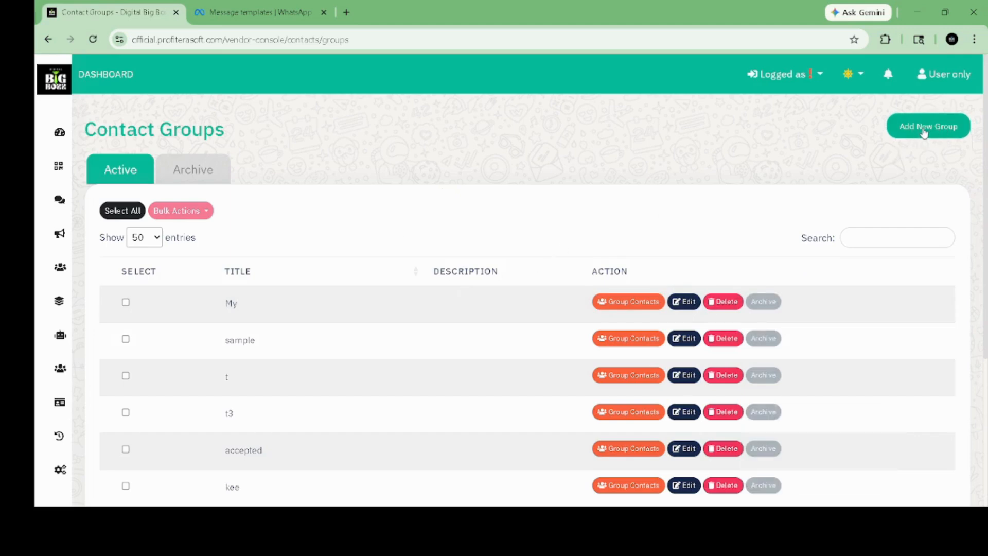
Step: Discard a new group titled 'digital bigbozz' and view the My group's contacts
{"action": "left_click", "coordinate": [925, 134]}
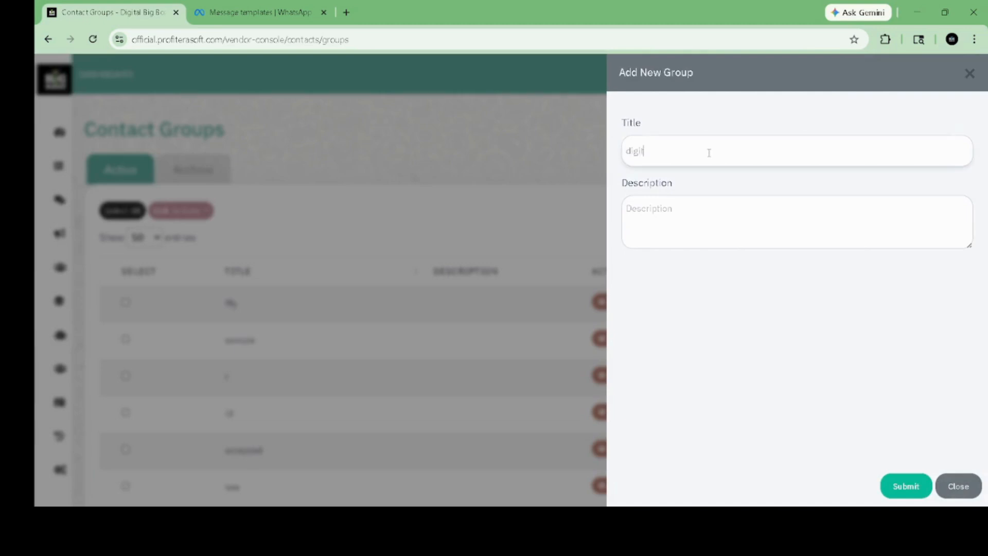
{"action": "type", "text": "digital bigbozz"}
{"action": "left_click", "coordinate": [942, 487]}
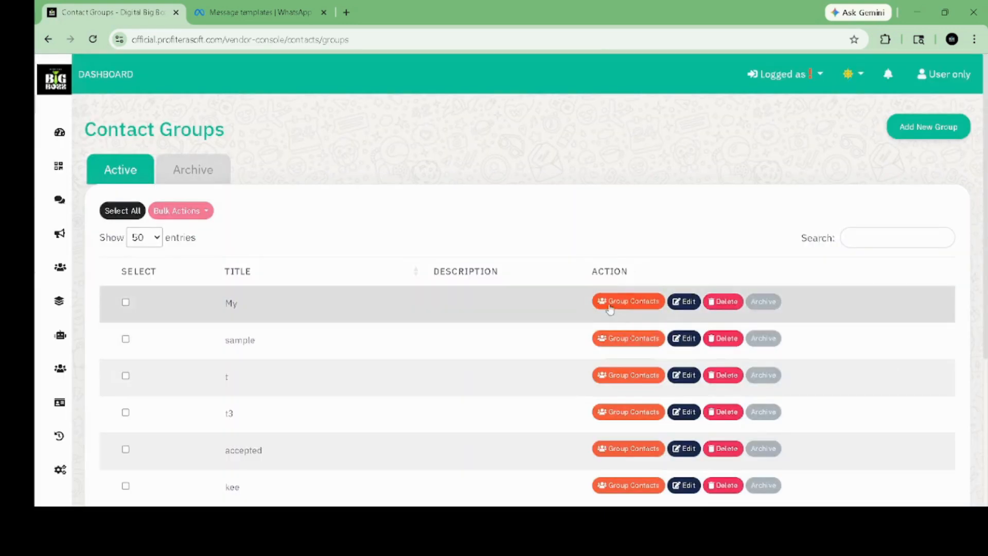
{"action": "left_click", "coordinate": [622, 308]}
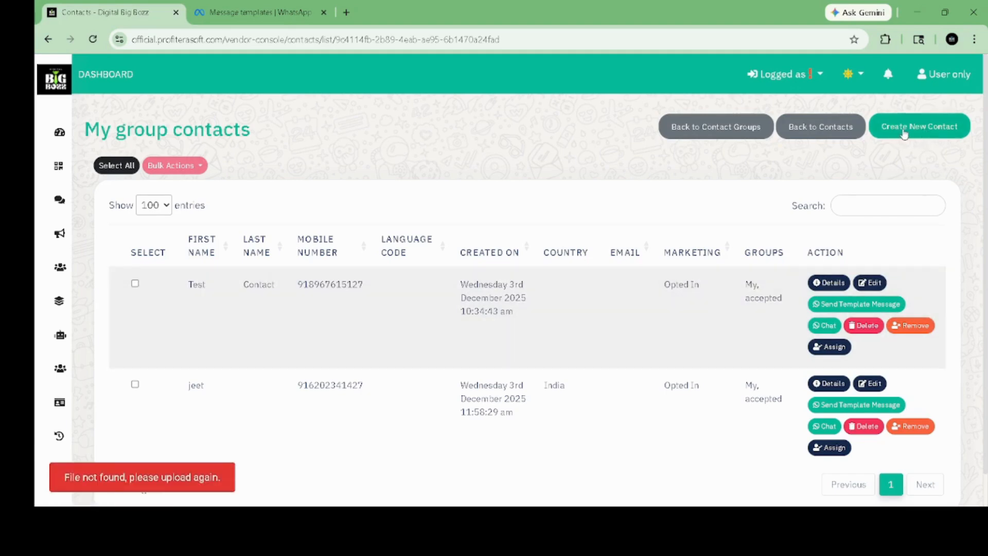
{"action": "left_click", "coordinate": [904, 129]}
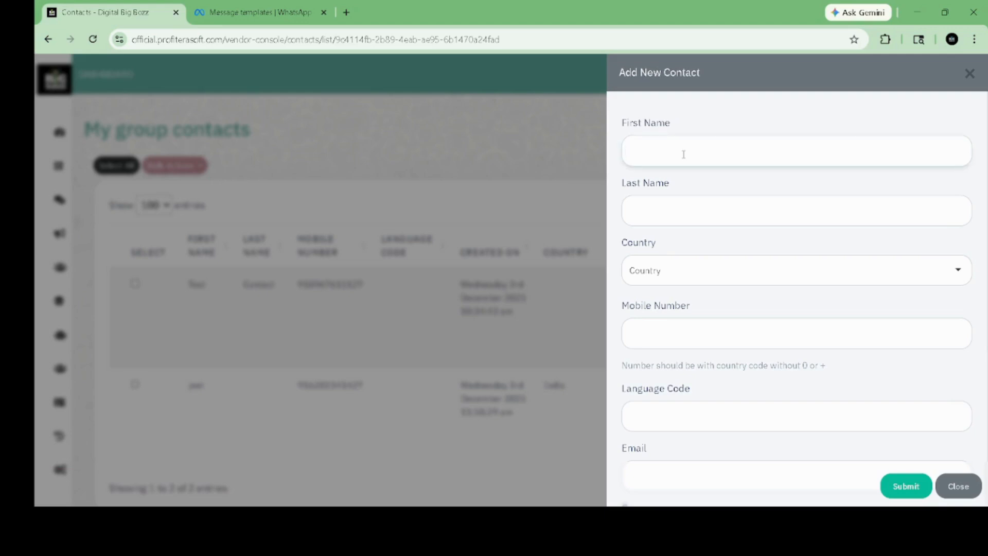
{"action": "left_click", "coordinate": [732, 189]}
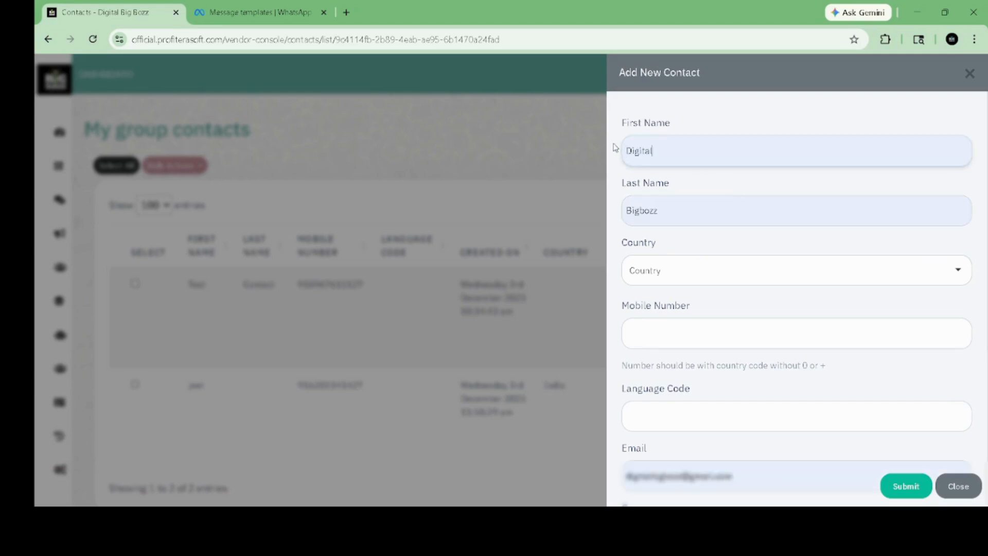
{"action": "left_click", "coordinate": [688, 269]}
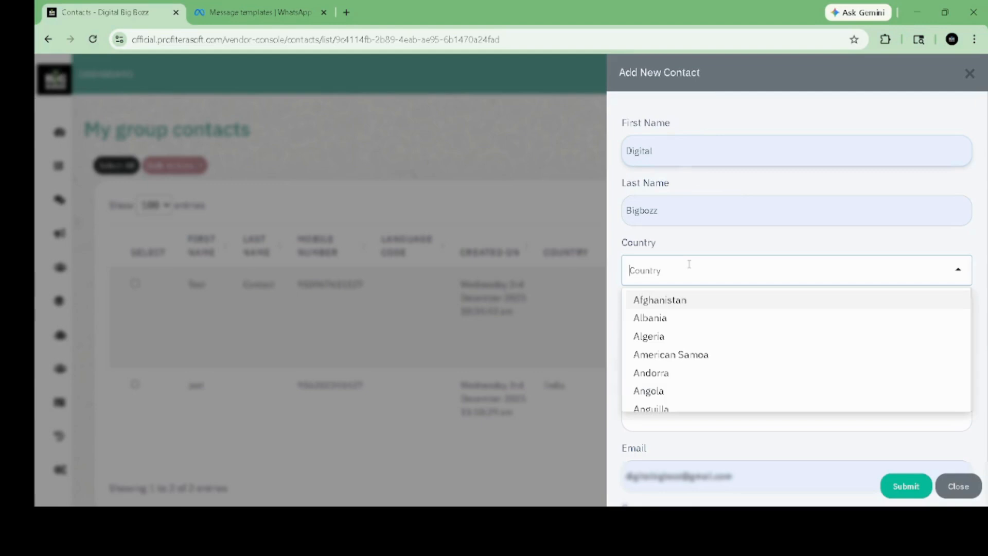
{"action": "left_click", "coordinate": [725, 244]}
{"action": "scroll", "coordinate": [726, 243], "scroll_direction": "down", "scroll_amount": 3}
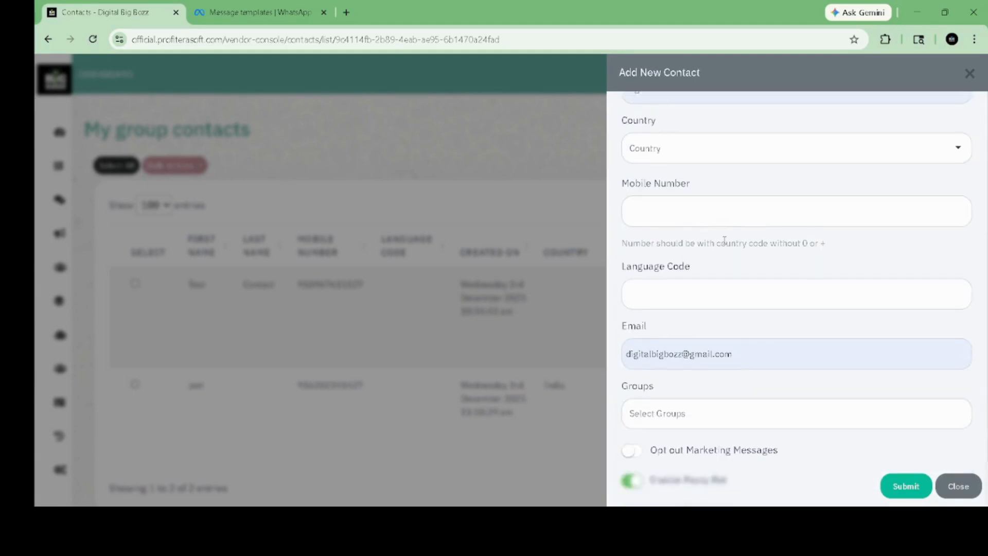
{"action": "scroll", "coordinate": [724, 240], "scroll_direction": "down", "scroll_amount": 2}
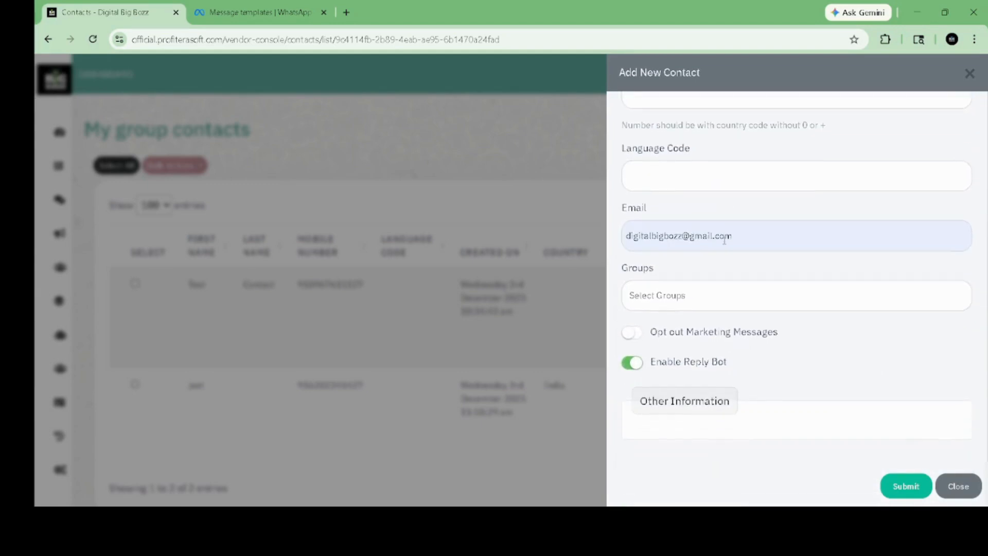
{"action": "left_click", "coordinate": [676, 286]}
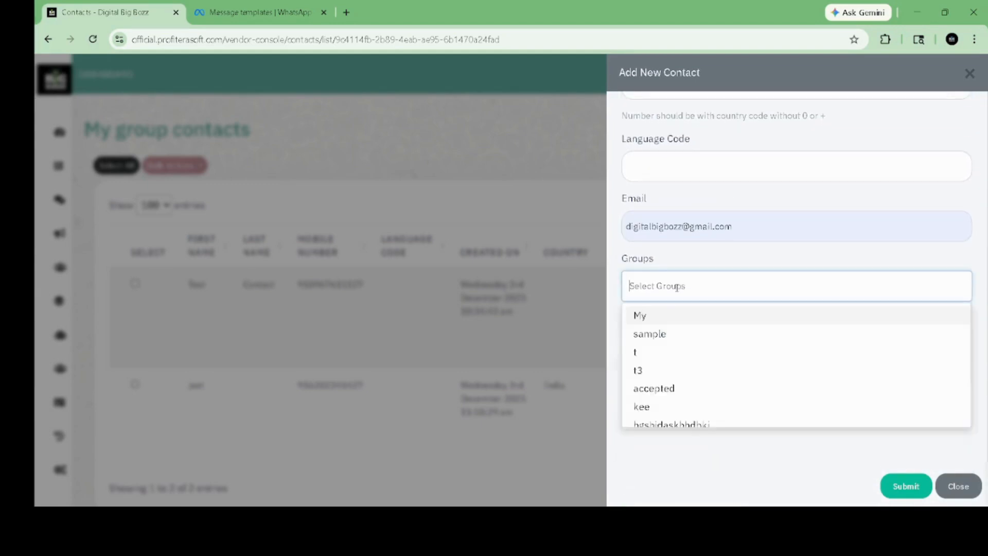
{"action": "scroll", "coordinate": [674, 383], "scroll_direction": "down", "scroll_amount": 2}
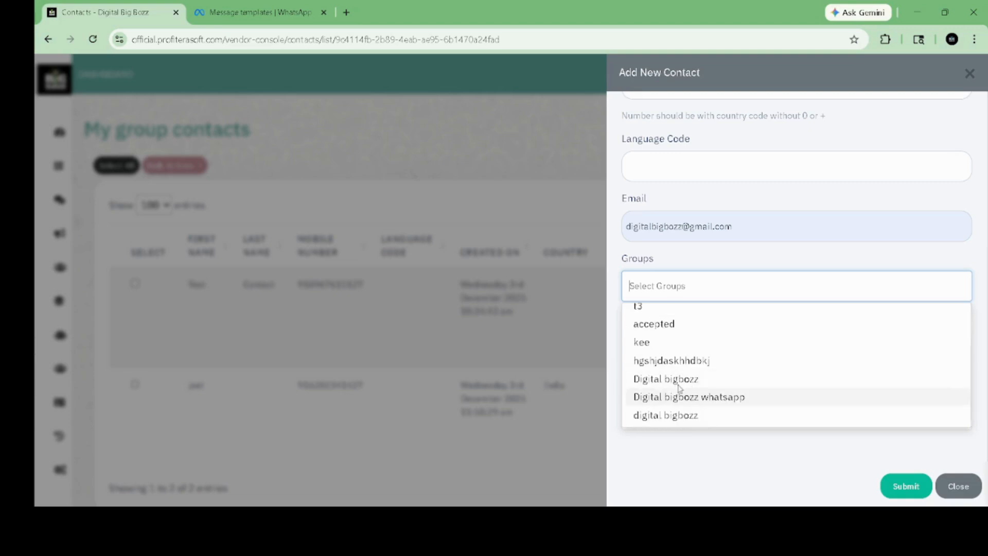
{"action": "left_click", "coordinate": [682, 387]}
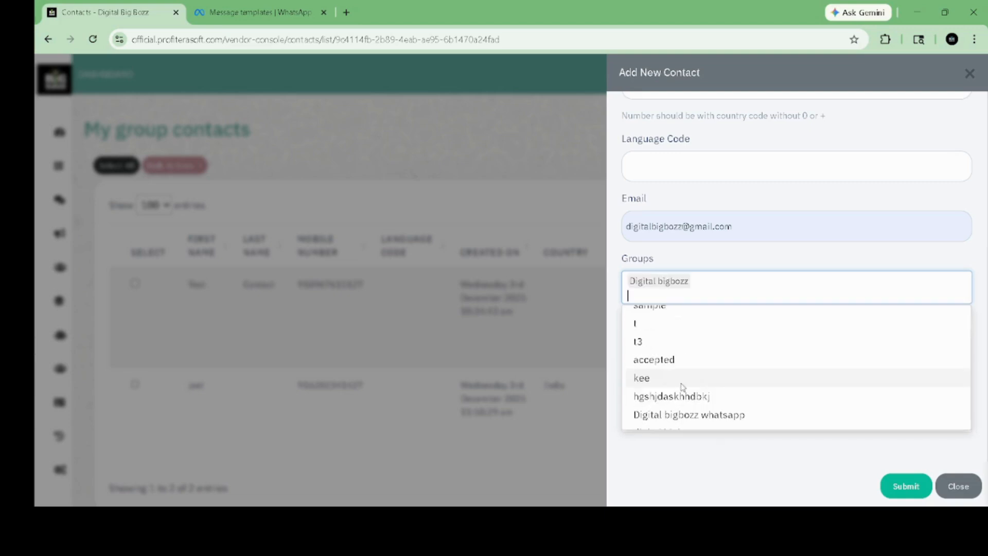
{"action": "left_click", "coordinate": [859, 491]}
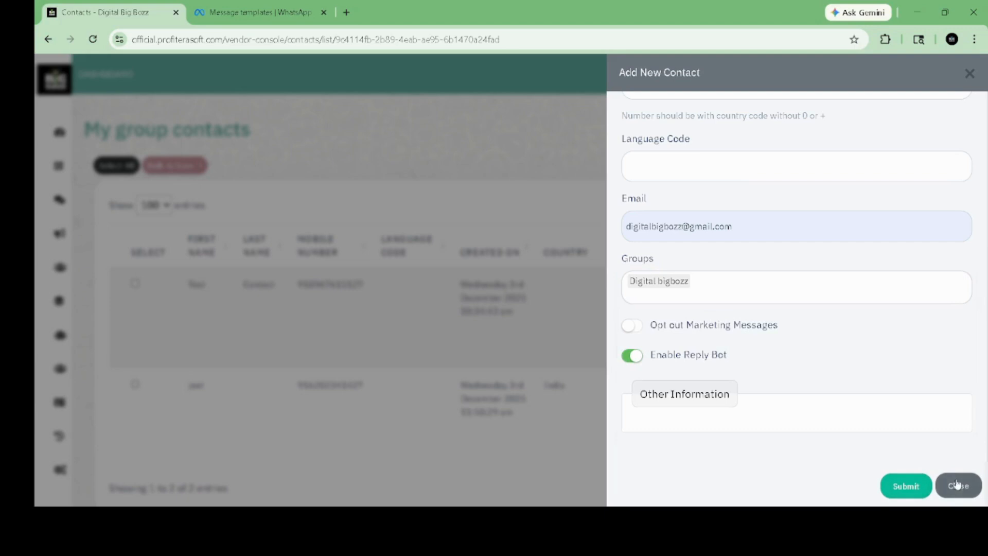
{"action": "left_click", "coordinate": [957, 484]}
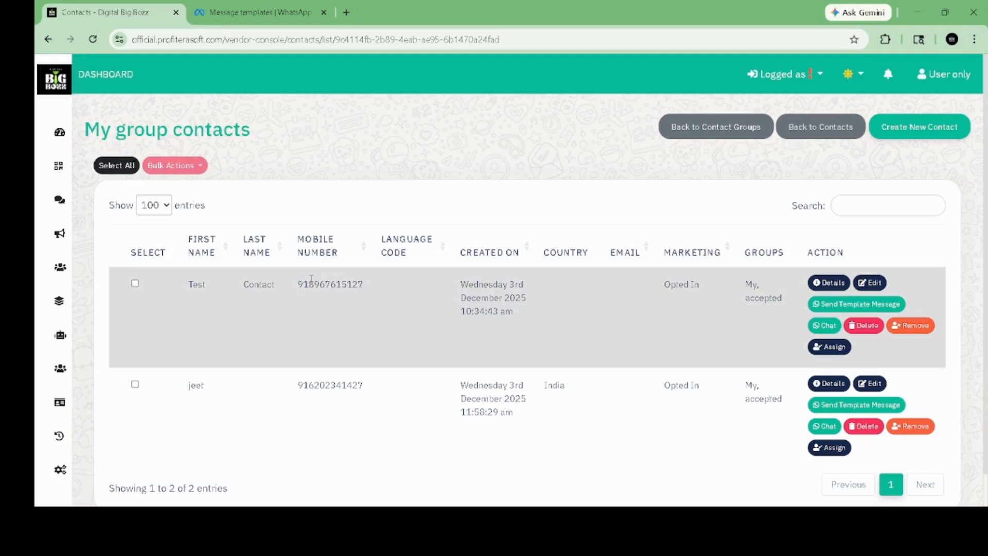
Step: Open the panel's Templates list, then Meta WhatsApp Manager's template library
{"action": "mouse_move", "coordinate": [67, 177]}
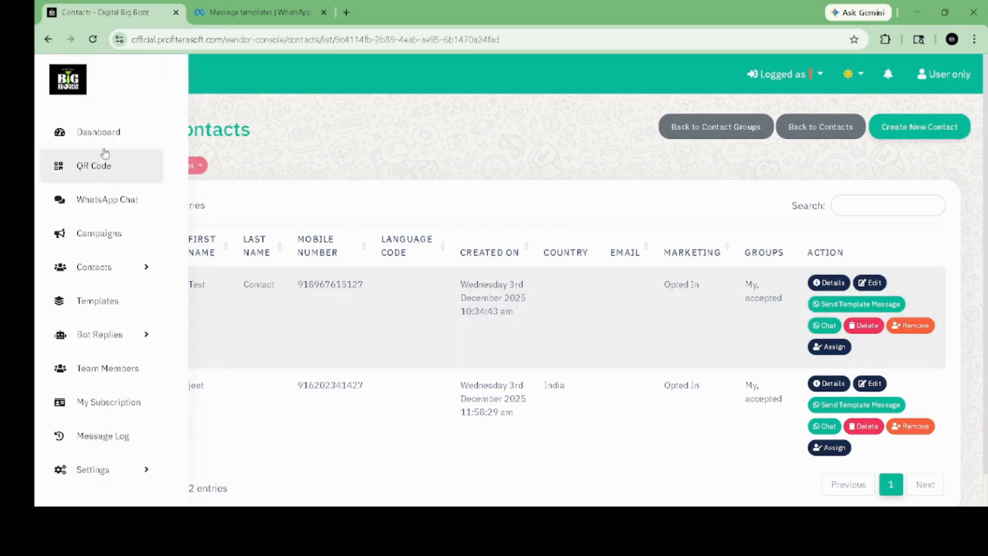
{"action": "left_click", "coordinate": [98, 303]}
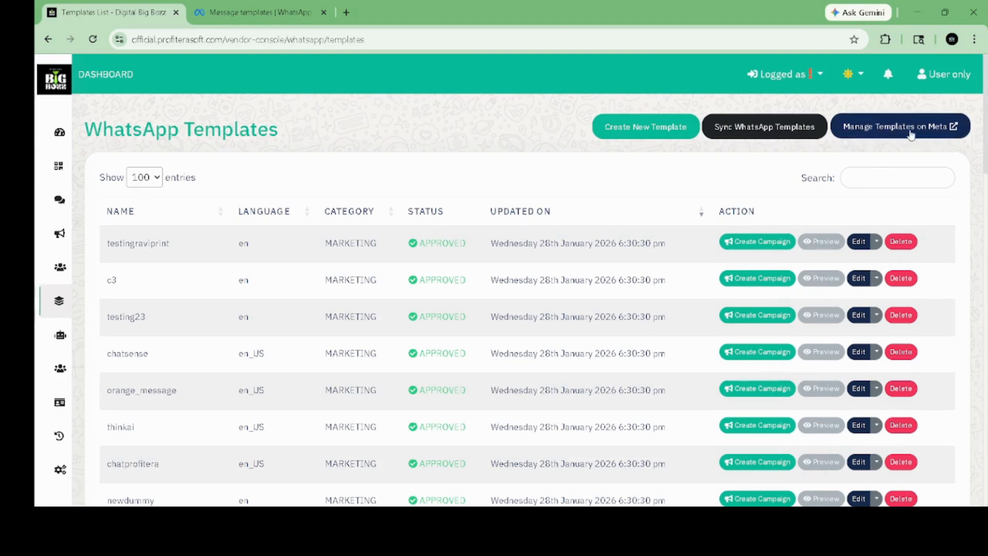
{"action": "left_click", "coordinate": [276, 4]}
{"action": "left_click", "coordinate": [158, 268]}
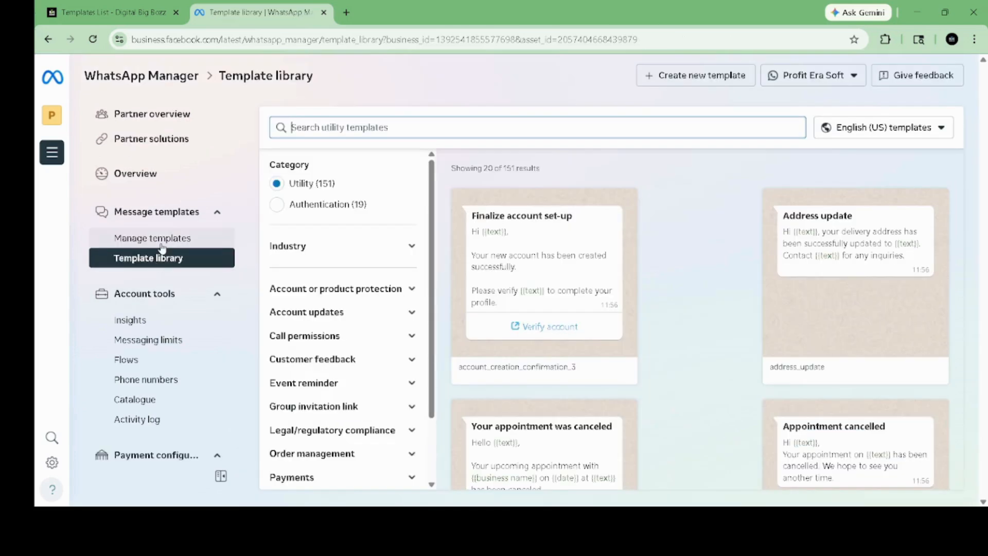
Step: Return to the message templates list and start creating a new template
{"action": "left_click", "coordinate": [180, 242]}
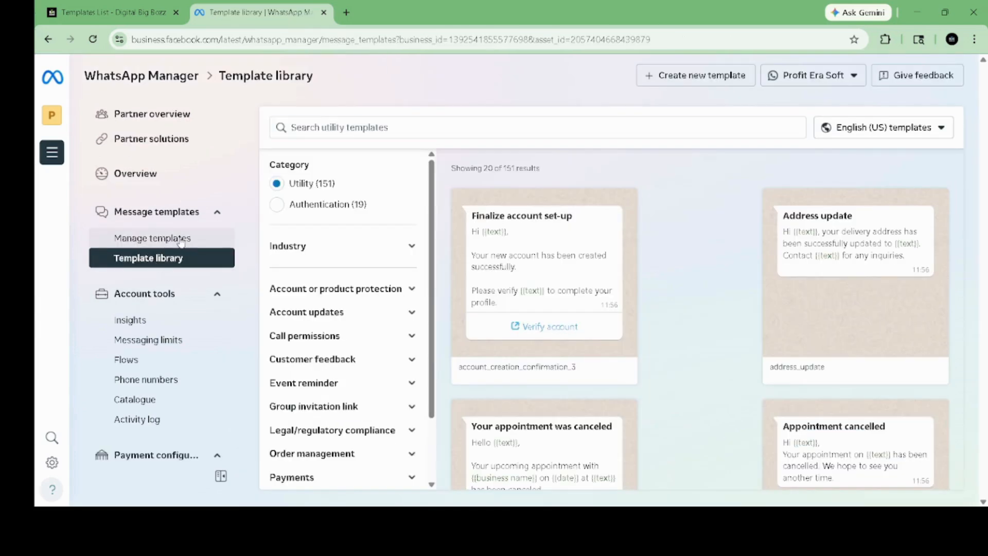
{"action": "scroll", "coordinate": [509, 324], "scroll_direction": "down", "scroll_amount": 5}
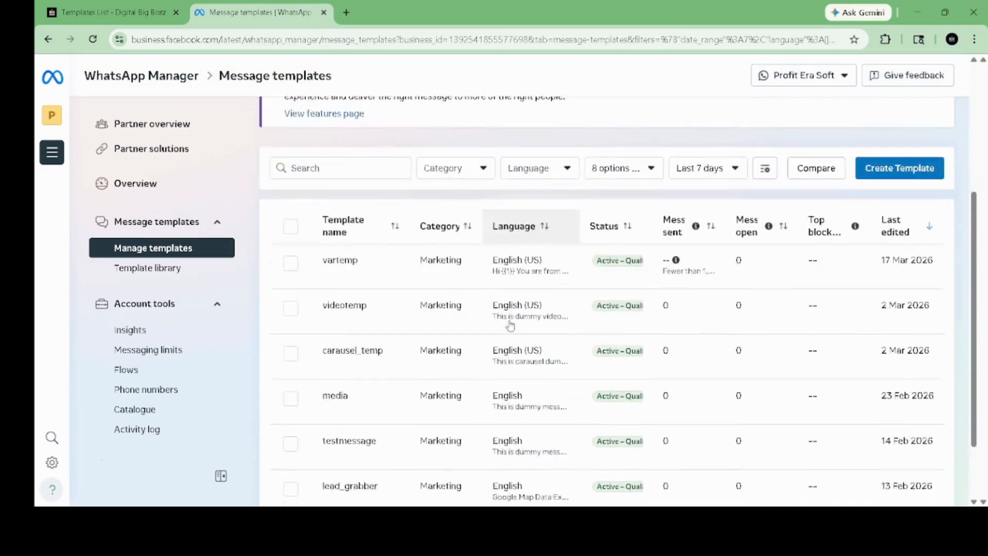
{"action": "left_click", "coordinate": [890, 107]}
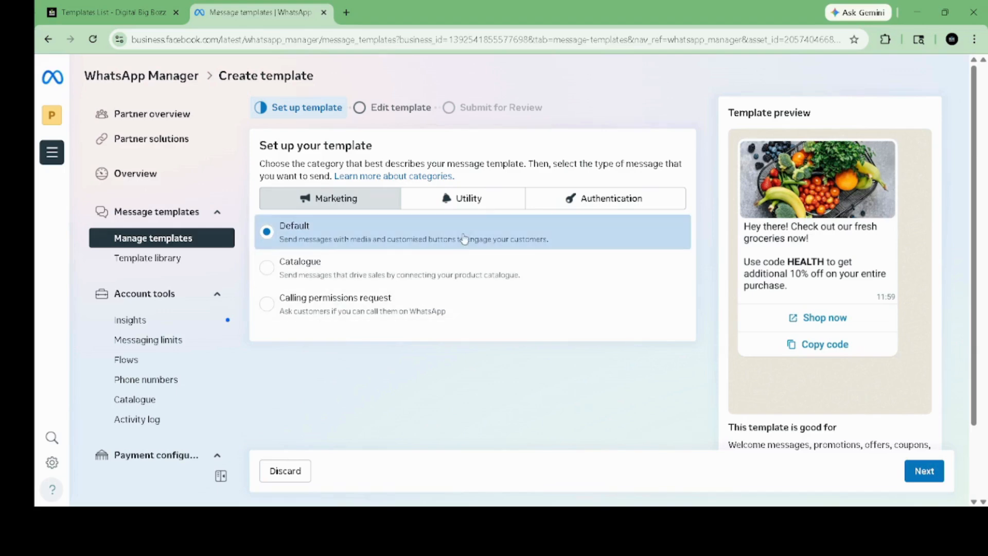
Step: Choose the Marketing category with the Default type and continue to editing
{"action": "left_click", "coordinate": [502, 198]}
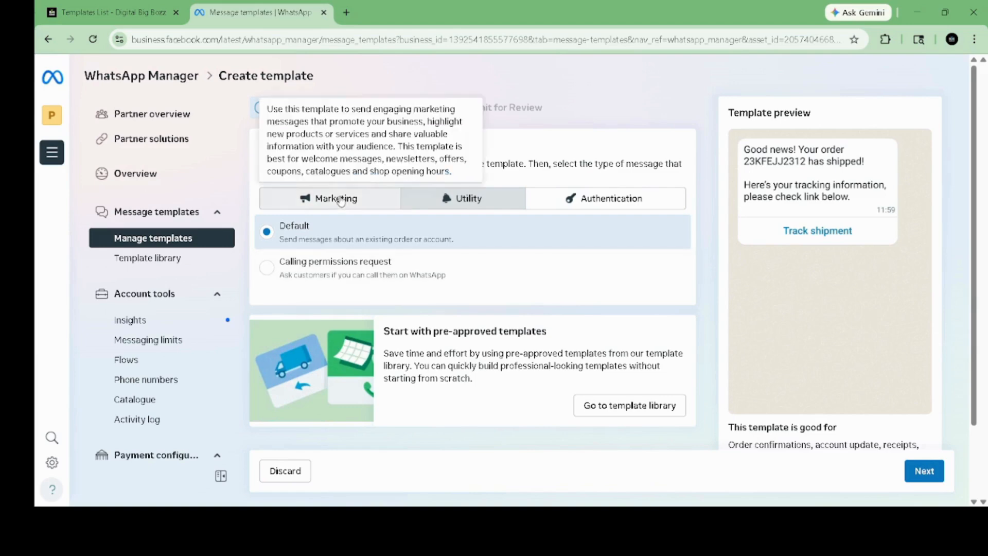
{"action": "left_click", "coordinate": [330, 198]}
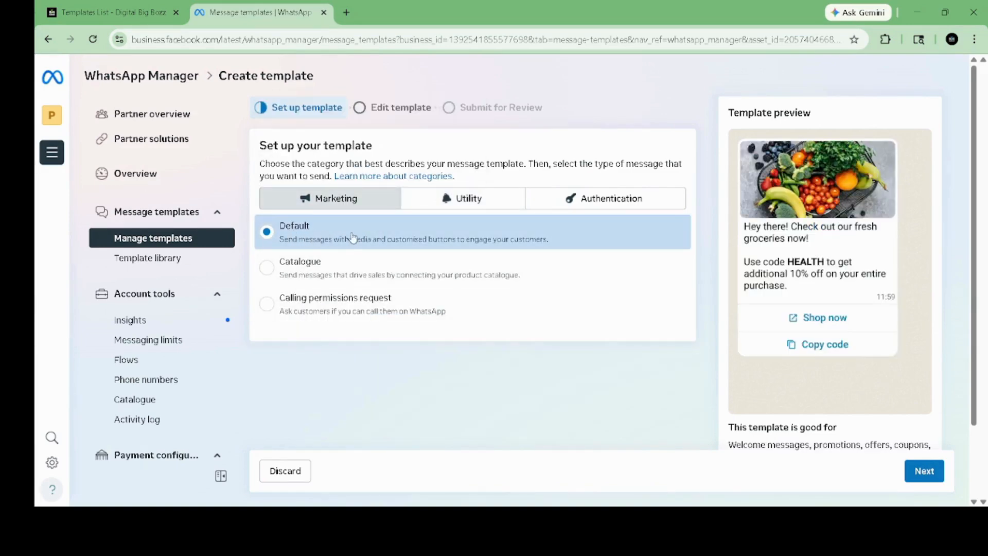
{"action": "left_click", "coordinate": [319, 271]}
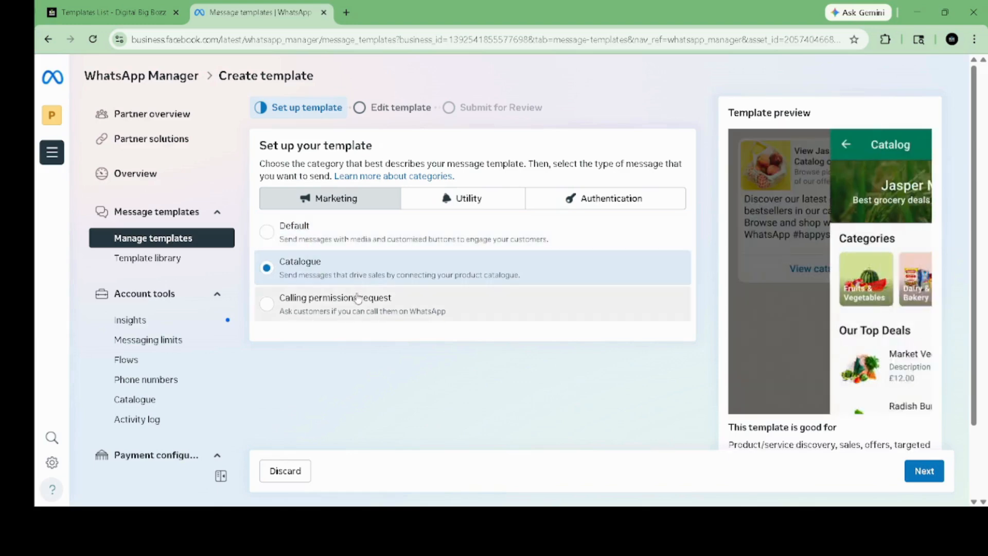
{"action": "scroll", "coordinate": [866, 308], "scroll_direction": "down", "scroll_amount": 2}
{"action": "scroll", "coordinate": [865, 307], "scroll_direction": "up", "scroll_amount": 2}
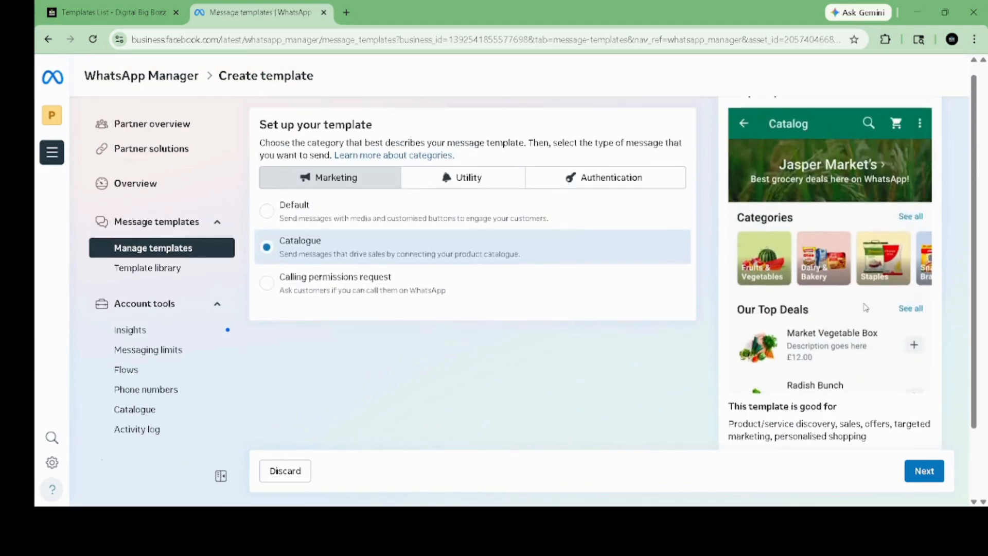
{"action": "left_click", "coordinate": [480, 304]}
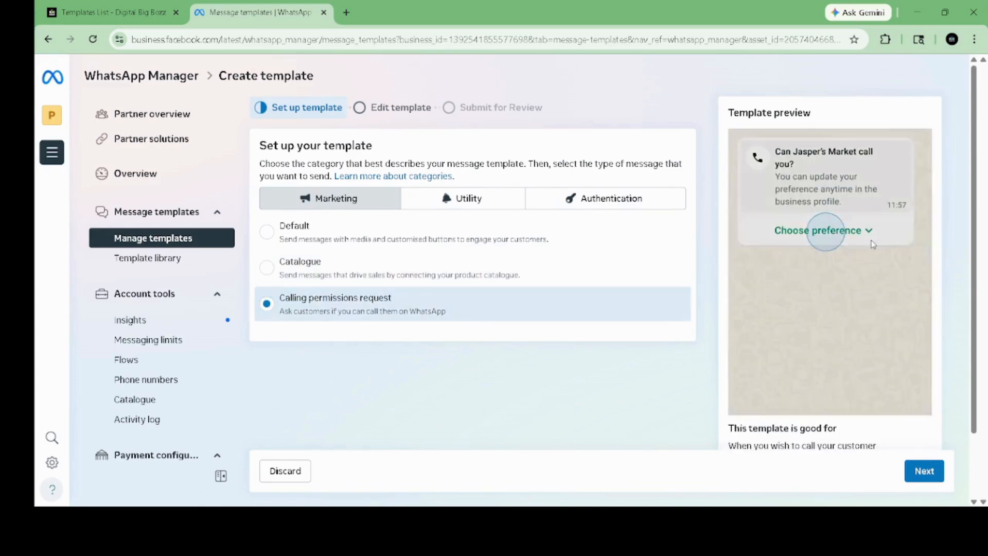
{"action": "left_click", "coordinate": [462, 237]}
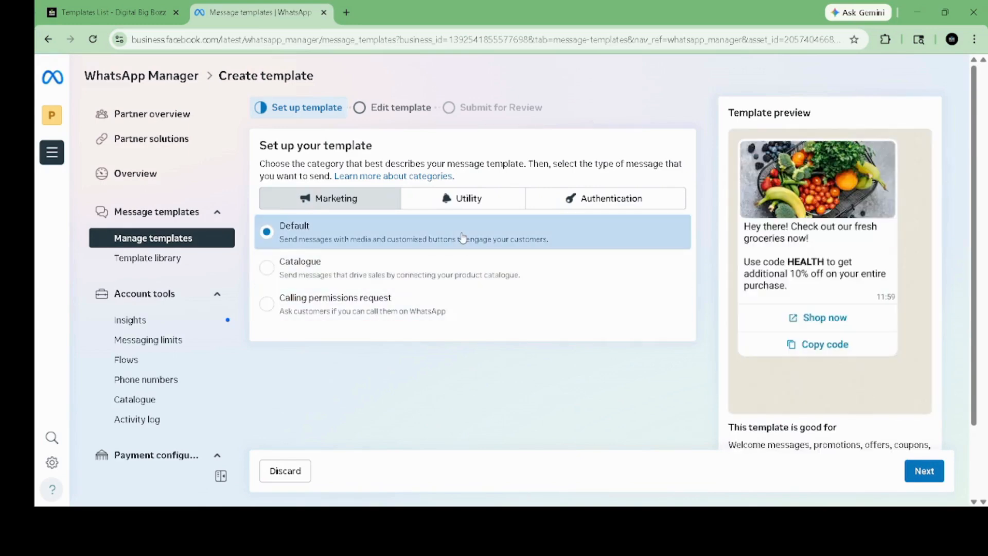
{"action": "left_click", "coordinate": [921, 471]}
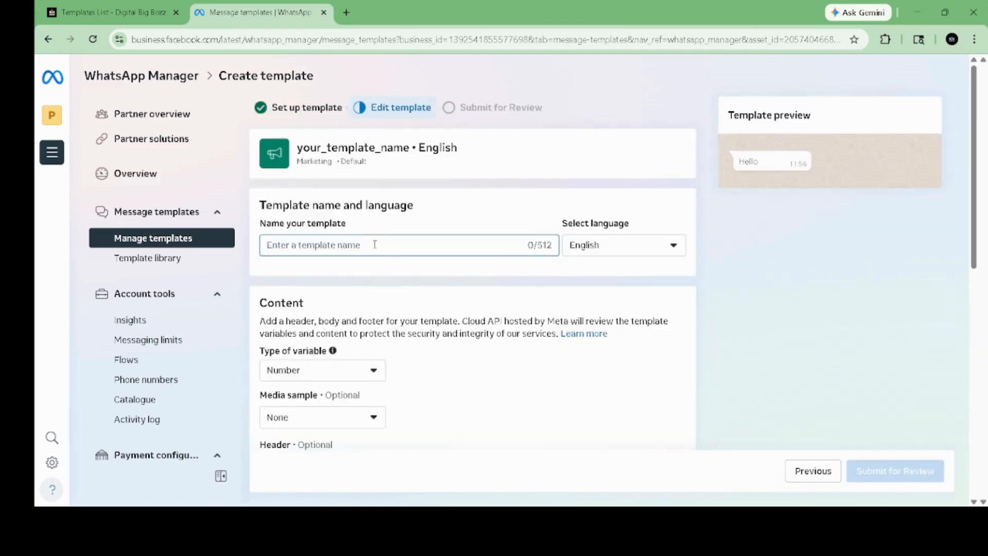
Step: Name the template 'digital_bigbozz_' and bring up the Media sample choices
{"action": "type", "text": "digit"}
{"action": "type", "text": "al_boigb"}
{"action": "key", "text": "BackSpace"}
{"action": "key", "text": "BackSpace"}
{"action": "key", "text": "BackSpace"}
{"action": "type", "text": "ibo"}
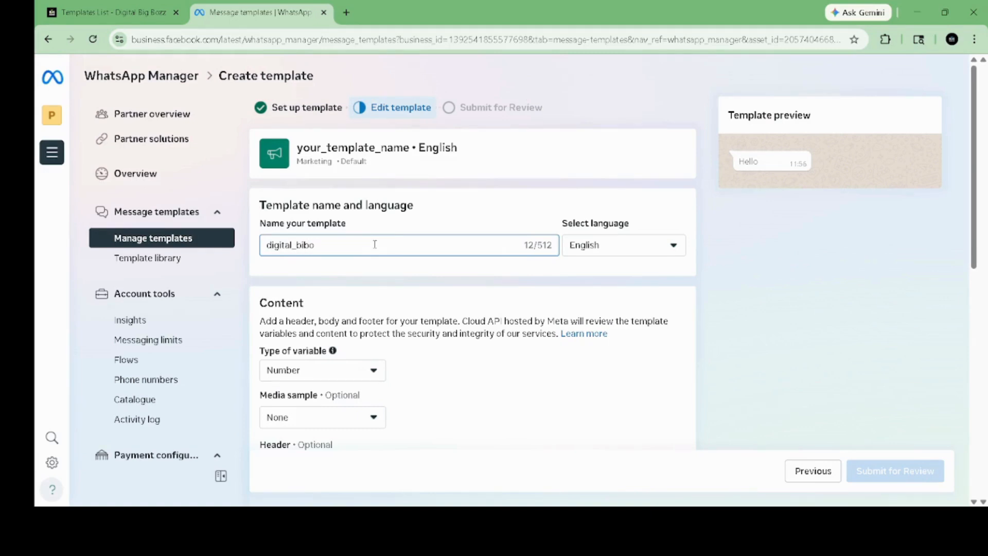
{"action": "type", "text": "gbozz_"}
{"action": "scroll", "coordinate": [374, 244], "scroll_direction": "down", "scroll_amount": 3}
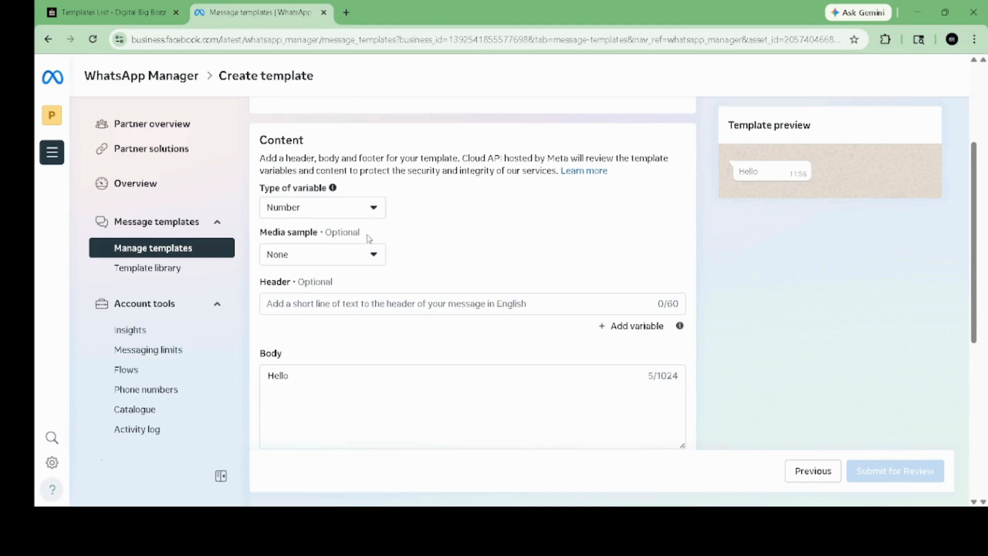
{"action": "left_click", "coordinate": [346, 264]}
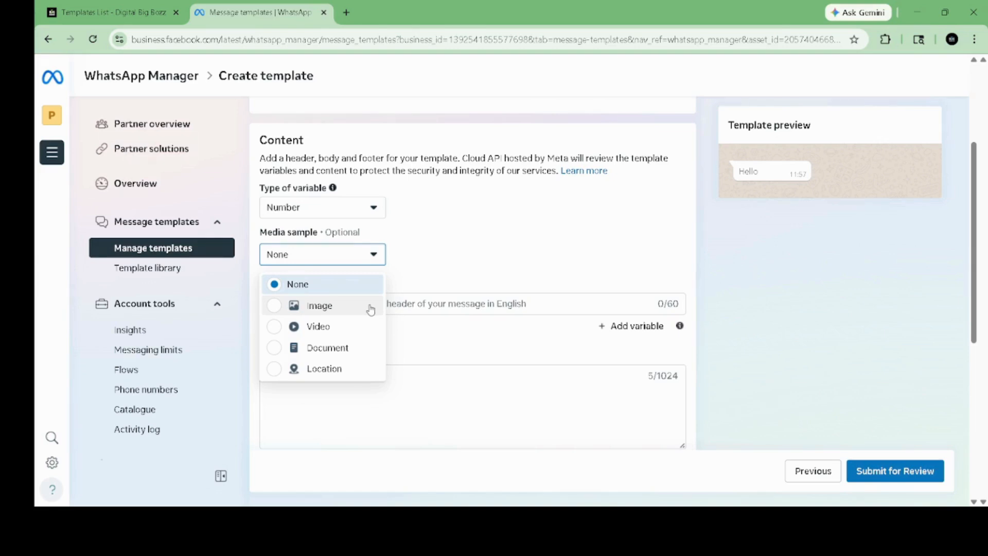
Step: Set the media sample to Image and upload an image file
{"action": "left_click", "coordinate": [370, 308]}
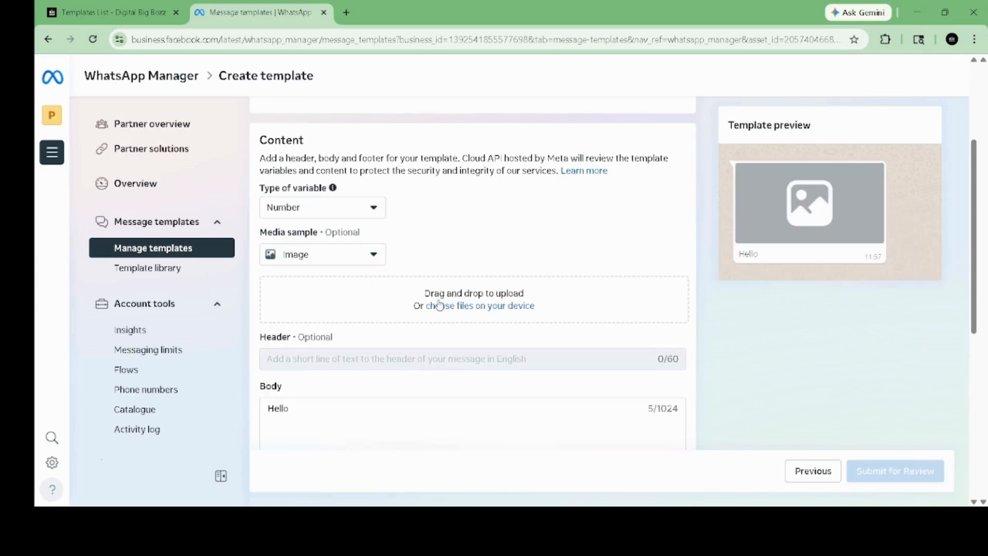
{"action": "left_click", "coordinate": [470, 307]}
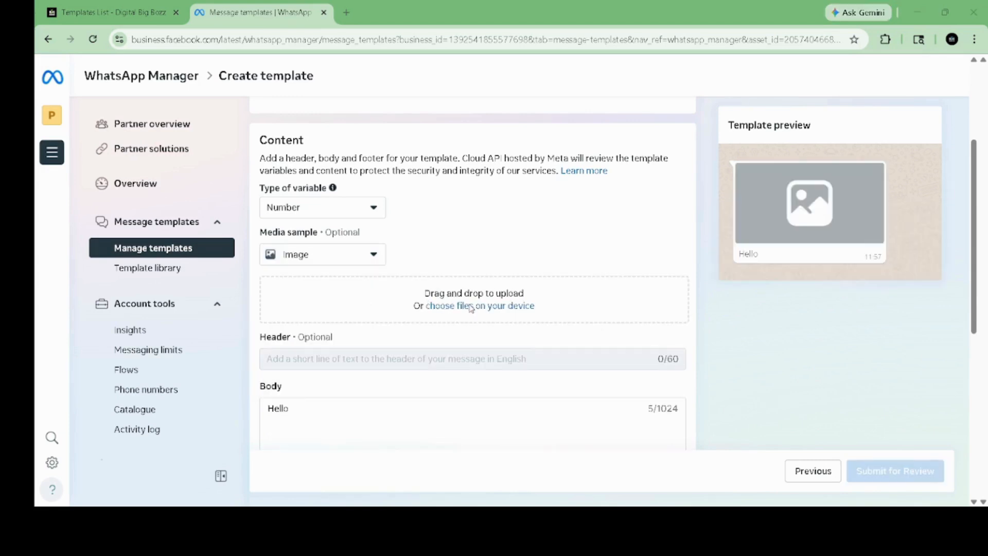
{"action": "double_click", "coordinate": [245, 150]}
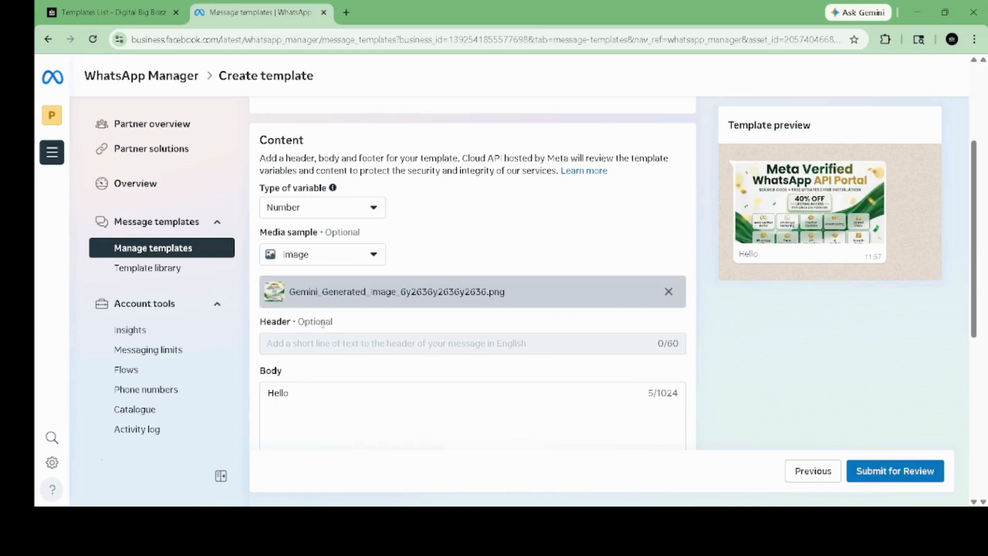
Step: Replace the body 'Hello' with 'hi thise a digital bigbozz whatsapp service end to end'
{"action": "scroll", "coordinate": [353, 336], "scroll_direction": "down", "scroll_amount": 1}
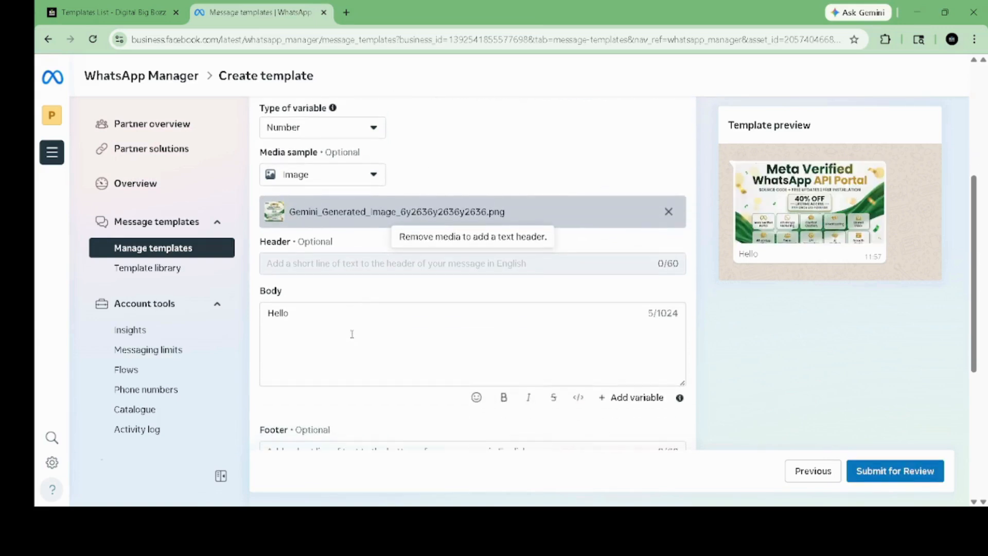
{"action": "double_click", "coordinate": [278, 315]}
{"action": "key", "text": "BackSpace"}
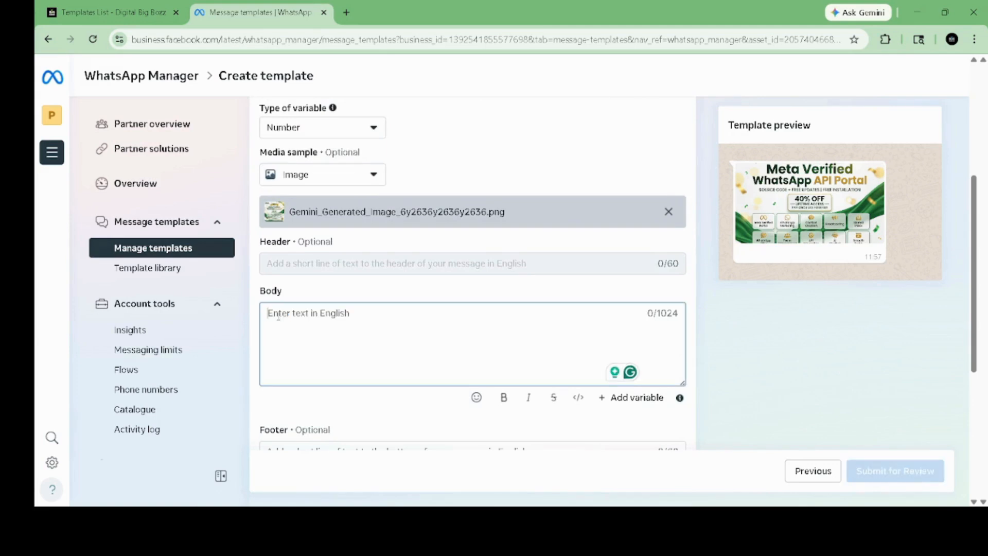
{"action": "type", "text": "hi this"}
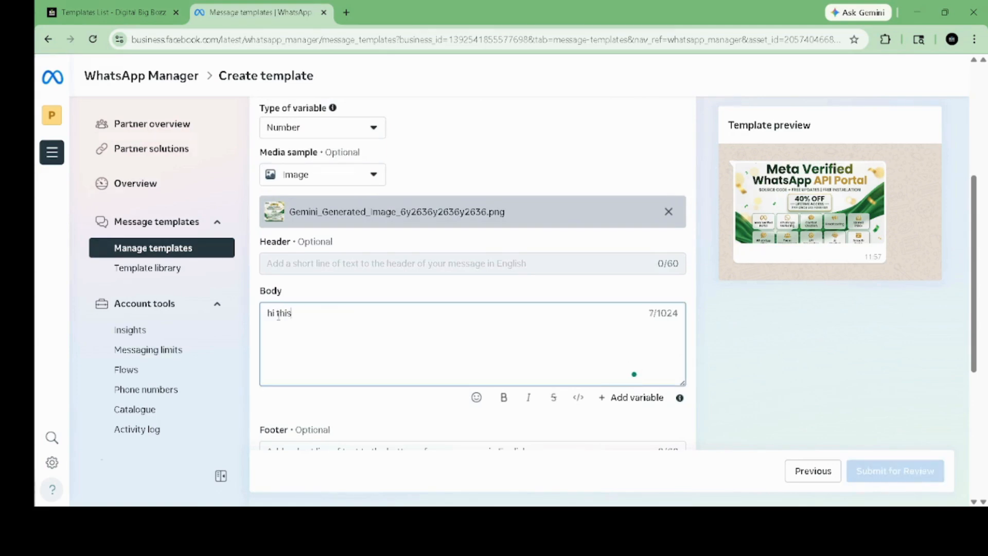
{"action": "type", "text": "e a digital bigbozz whatsapp service end to end"}
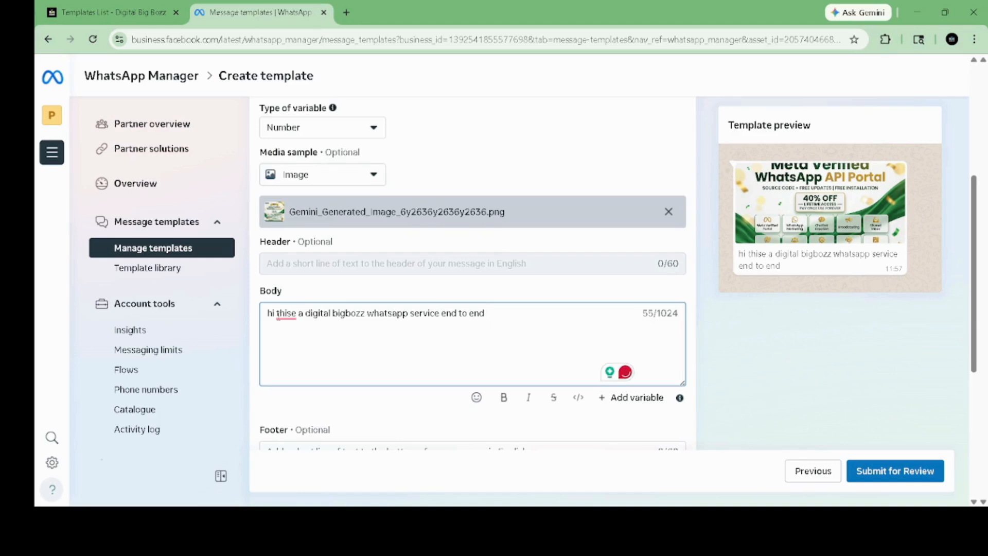
{"action": "scroll", "coordinate": [303, 273], "scroll_direction": "down", "scroll_amount": 4}
Step: Add the footer text 'call now' to the template
{"action": "left_click", "coordinate": [303, 273]}
{"action": "type", "text": "call now"}
{"action": "scroll", "coordinate": [303, 271], "scroll_direction": "down", "scroll_amount": 2}
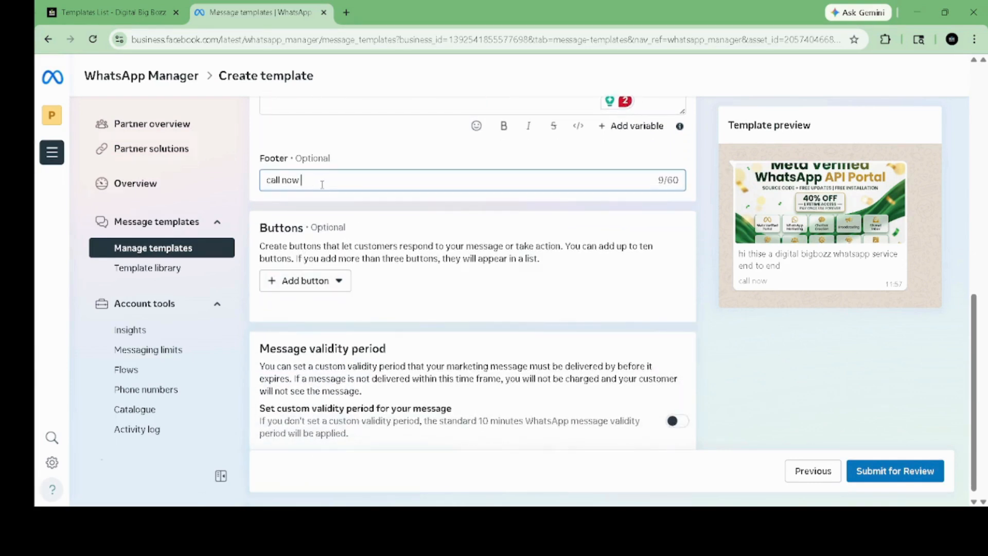
{"action": "scroll", "coordinate": [321, 184], "scroll_direction": "down", "scroll_amount": 1}
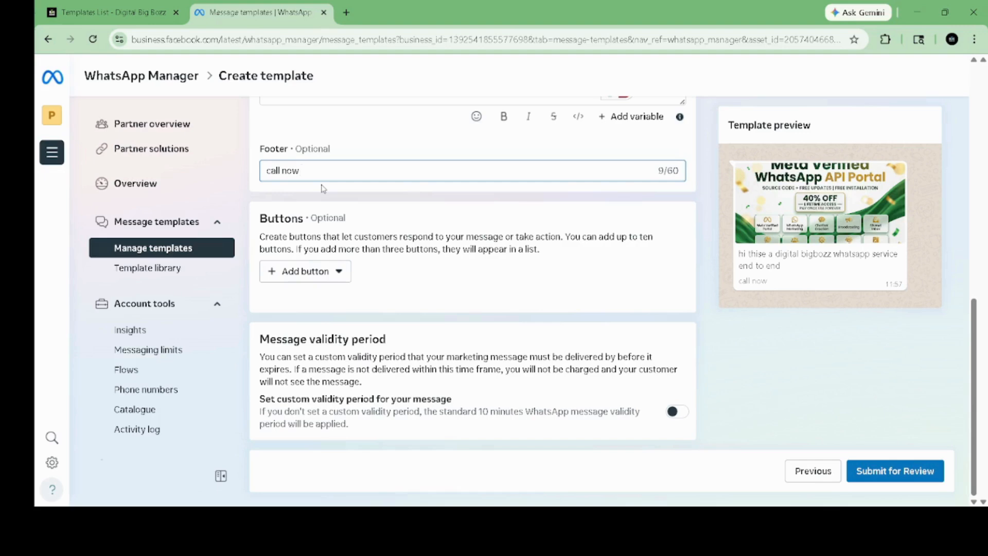
Step: Add Visit website, Call Phone Number and Copy offer code buttons
{"action": "left_click", "coordinate": [330, 273]}
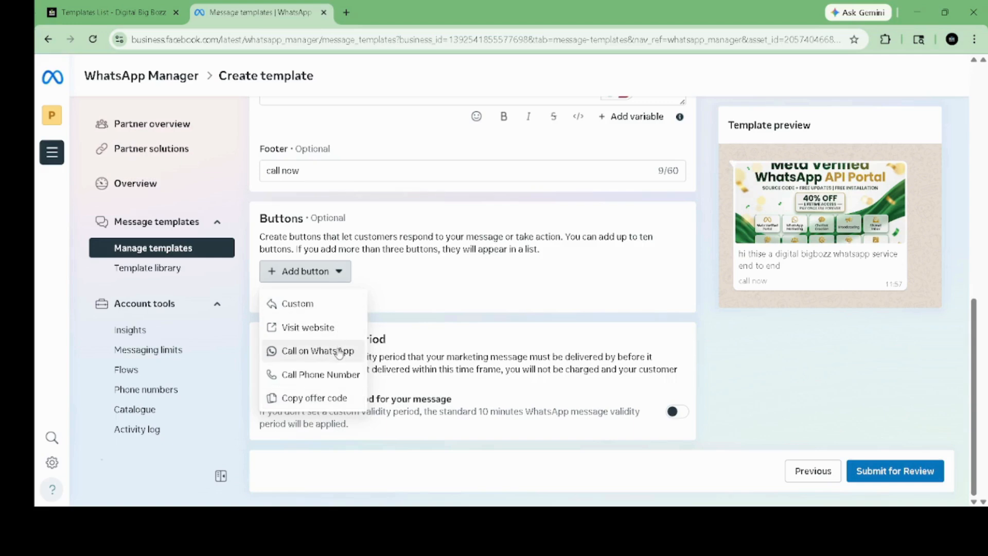
{"action": "left_click", "coordinate": [315, 329]}
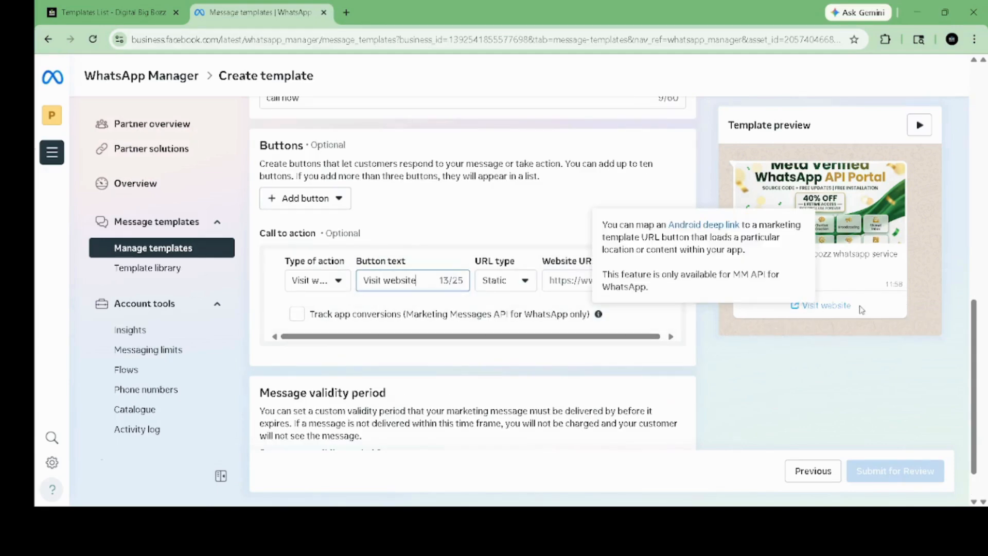
{"action": "left_click", "coordinate": [304, 198]}
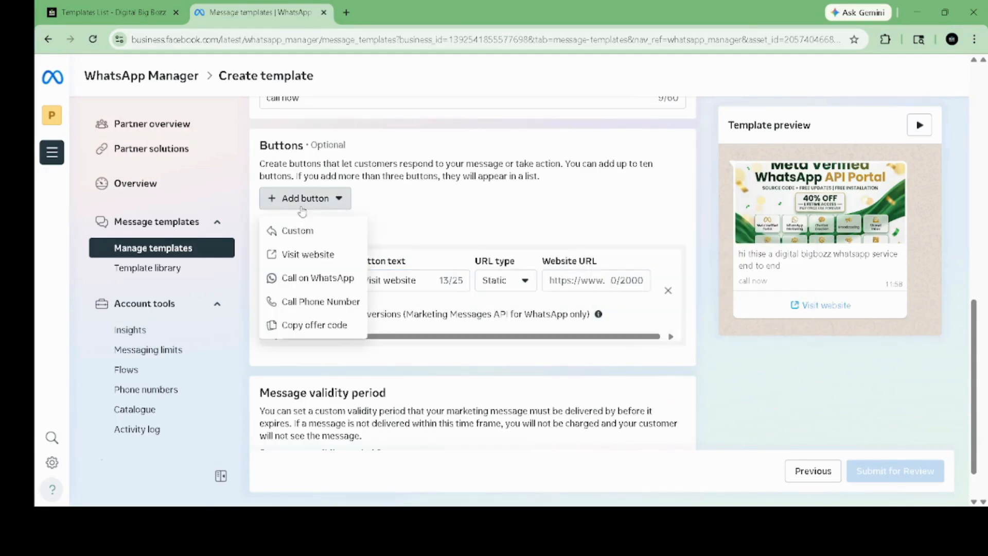
{"action": "left_click", "coordinate": [326, 281]}
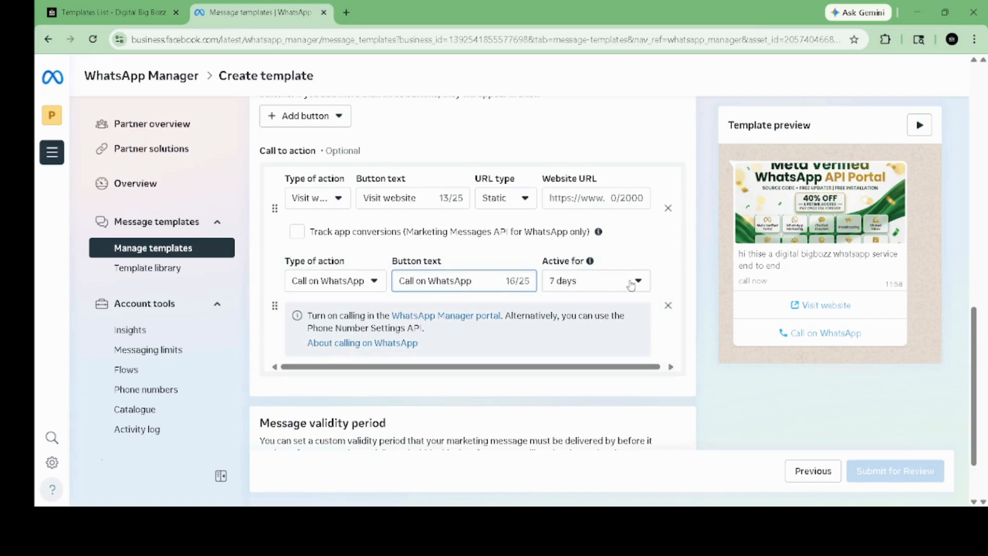
{"action": "left_click", "coordinate": [312, 119]}
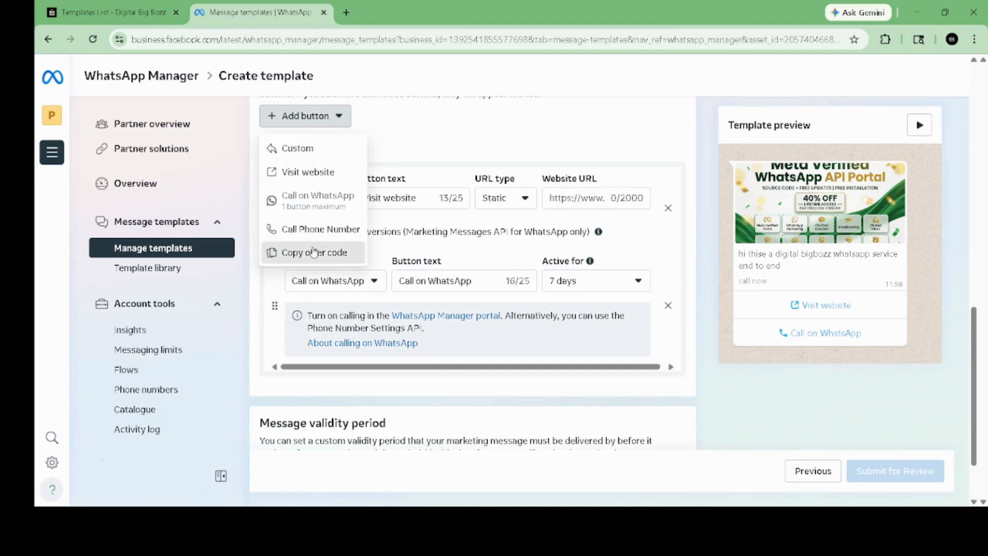
{"action": "left_click", "coordinate": [314, 252]}
{"action": "left_click", "coordinate": [364, 168]}
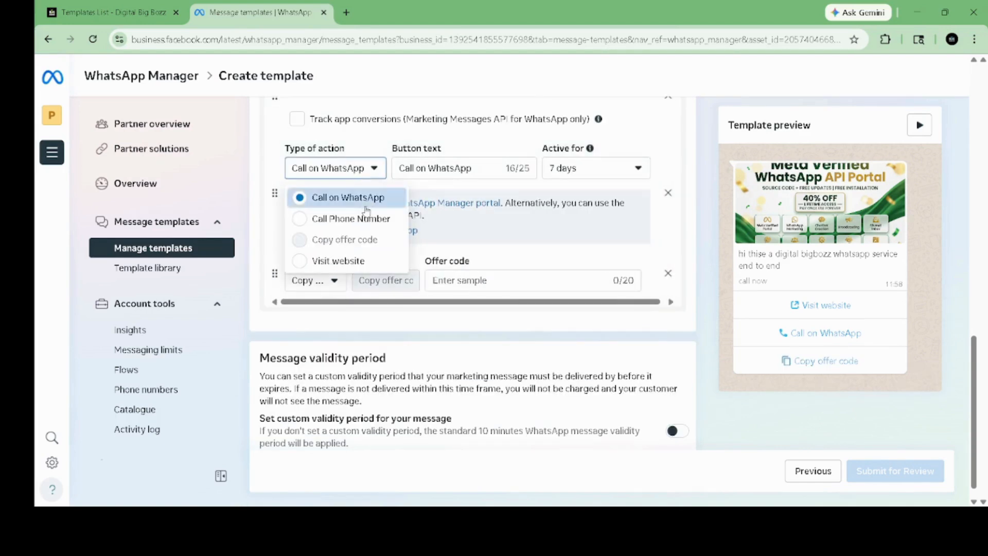
{"action": "left_click", "coordinate": [354, 219]}
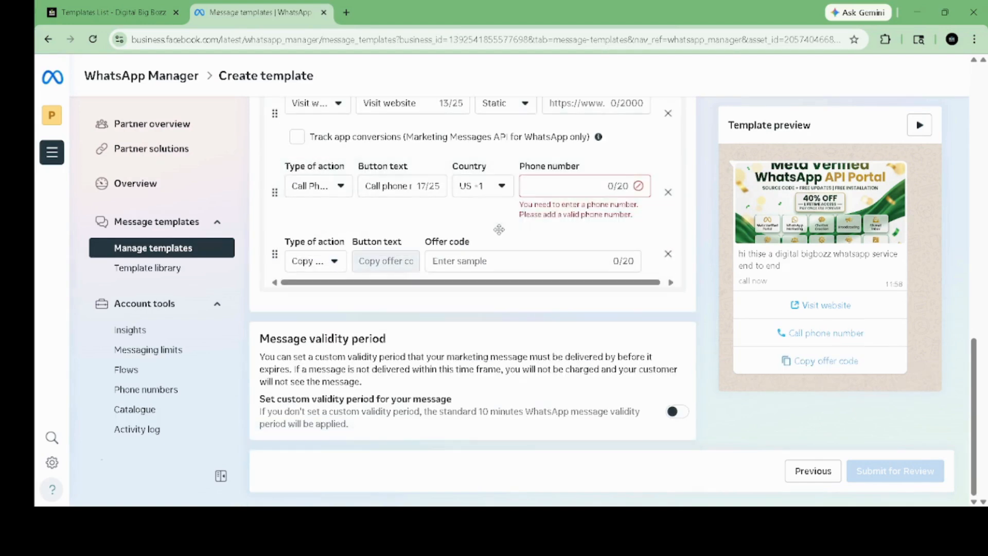
{"action": "scroll", "coordinate": [499, 230], "scroll_direction": "up", "scroll_amount": 2}
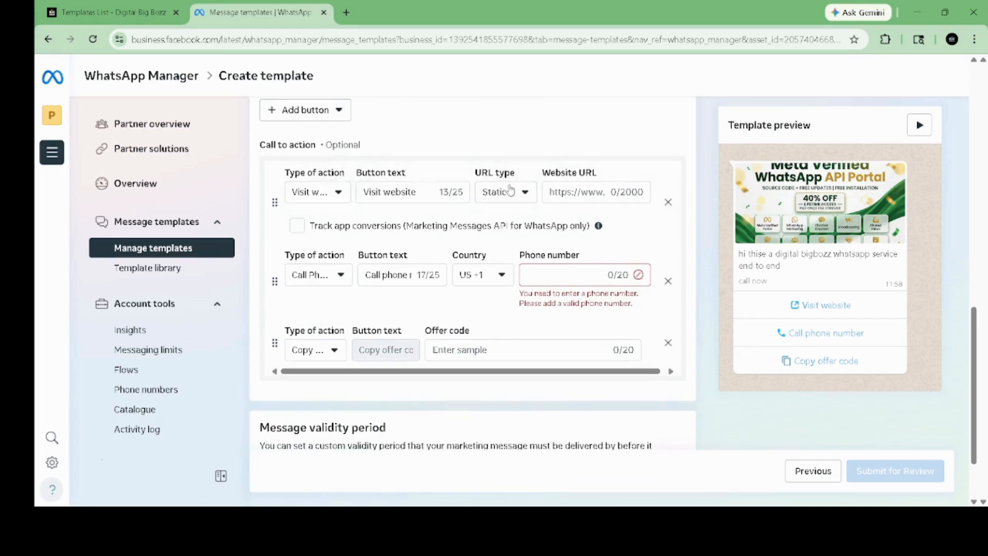
Step: Set the Visit website button URL to 'digitalbigbozz.com'
{"action": "left_click", "coordinate": [570, 189]}
{"action": "type", "text": "d"}
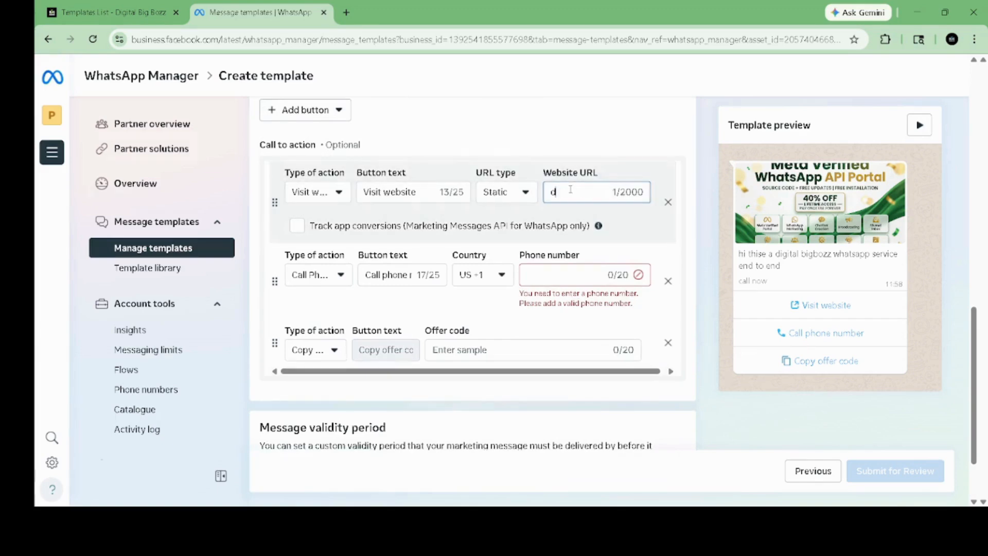
{"action": "type", "text": "igitalbi"}
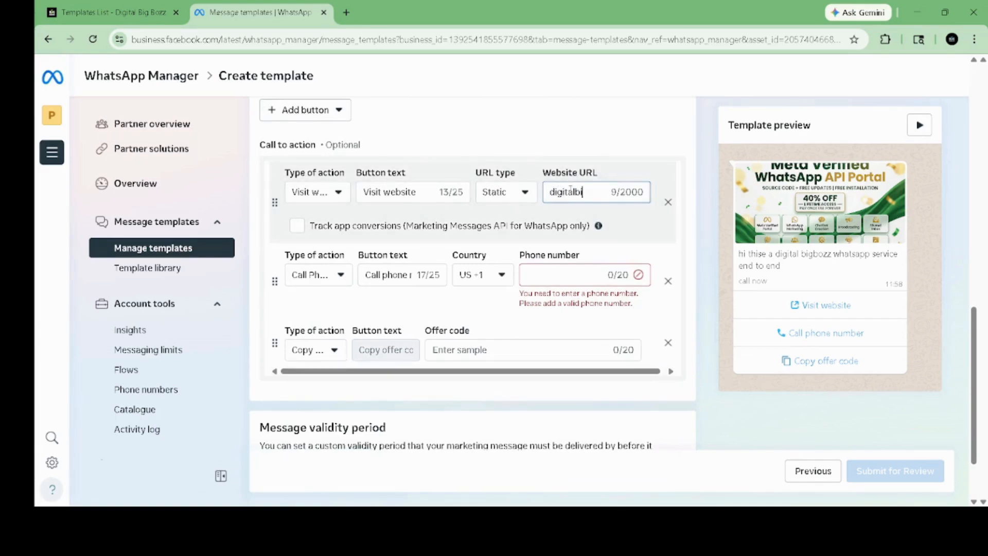
{"action": "type", "text": "gbozzcom"}
{"action": "key", "text": "Left"}
{"action": "key", "text": "Left"}
{"action": "key", "text": "Left"}
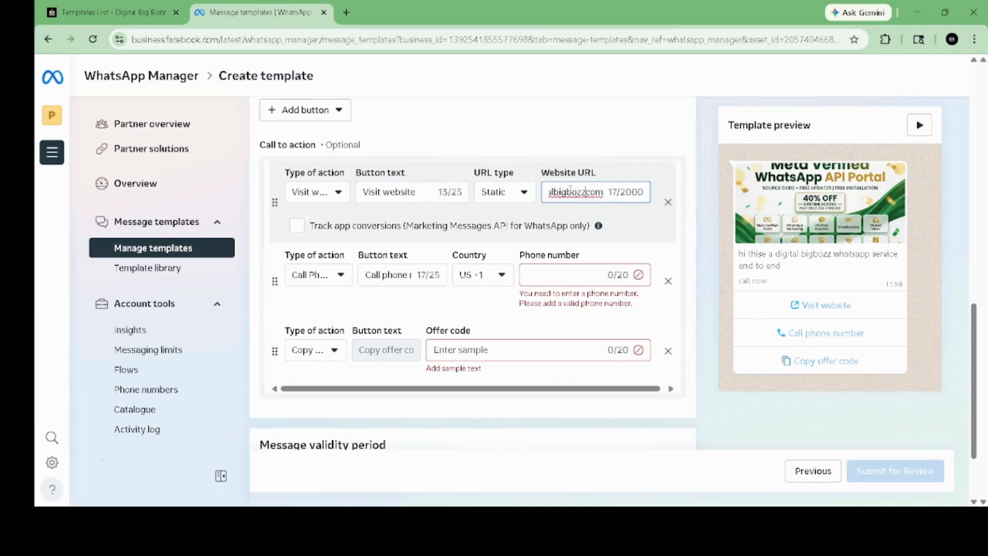
{"action": "type", "text": "."}
{"action": "left_click", "coordinate": [523, 272]}
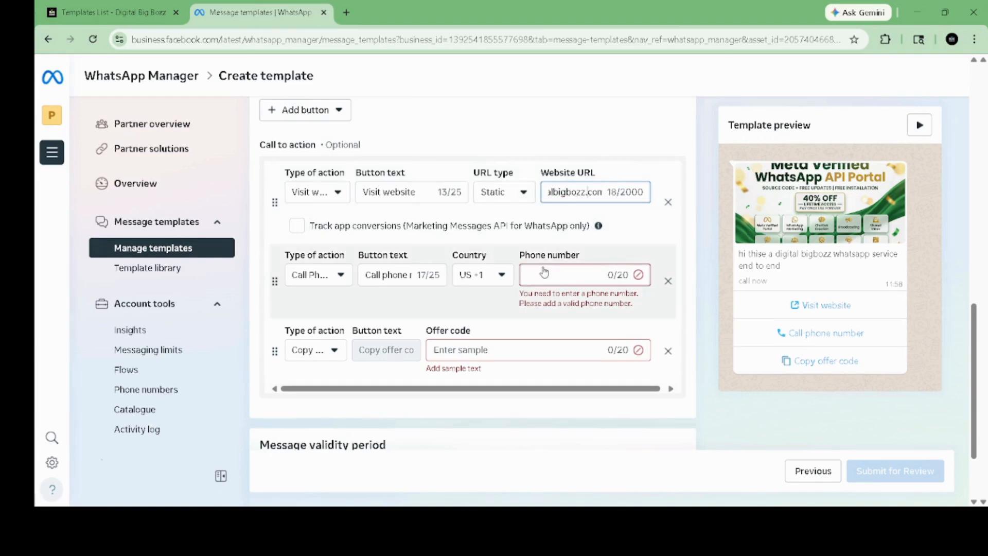
Step: Set the call button country to India +91 and enter the phone number
{"action": "left_click", "coordinate": [479, 274]}
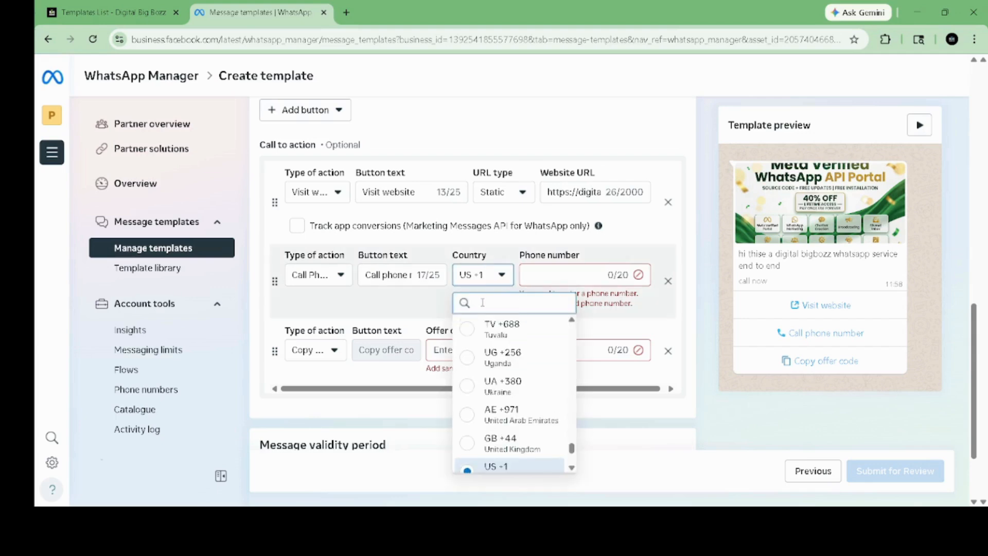
{"action": "type", "text": "ind"}
{"action": "left_click", "coordinate": [470, 324]}
{"action": "left_click", "coordinate": [556, 275]}
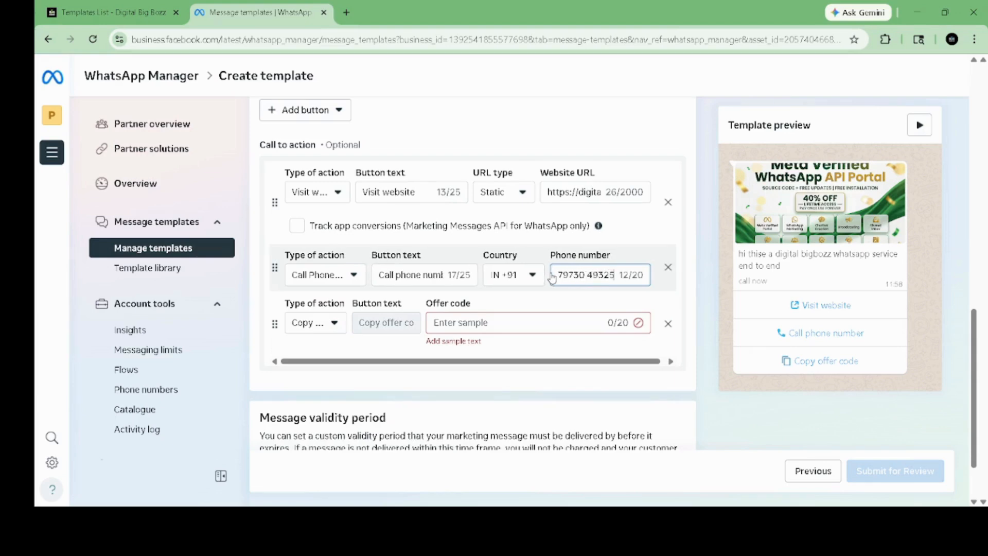
Step: Enter the offer code 'digitbozz' for the Copy offer code button
{"action": "scroll", "coordinate": [522, 304], "scroll_direction": "down", "scroll_amount": 2}
{"action": "left_click", "coordinate": [474, 322]}
{"action": "type", "text": "di"}
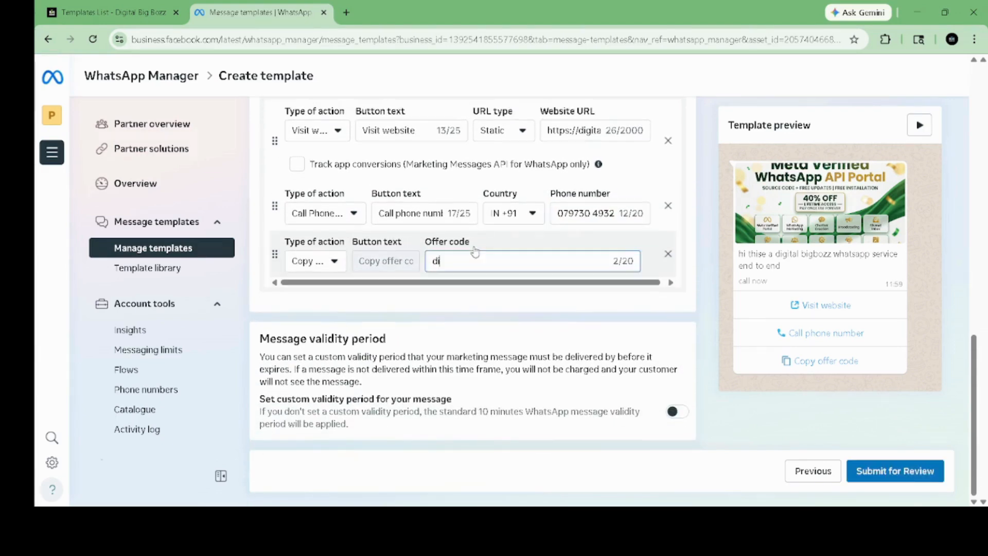
{"action": "type", "text": "gitbozz"}
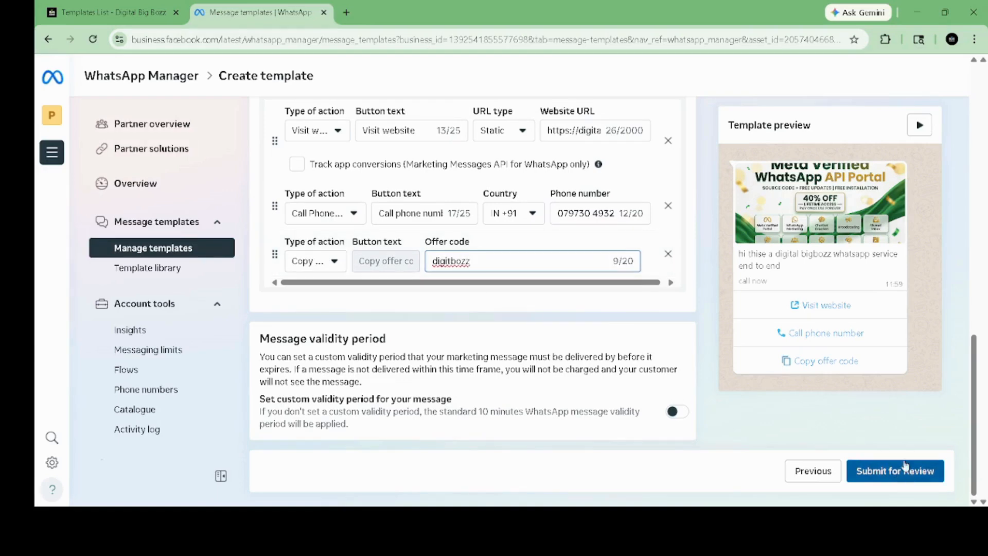
{"action": "scroll", "coordinate": [845, 265], "scroll_direction": "up", "scroll_amount": 1}
{"action": "scroll", "coordinate": [845, 265], "scroll_direction": "down", "scroll_amount": 1}
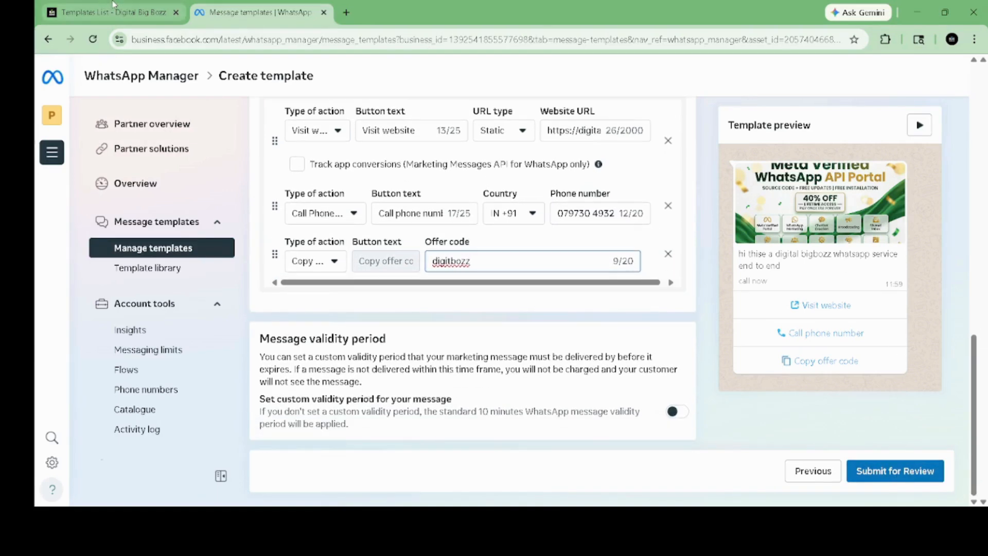
{"action": "left_click", "coordinate": [111, 10]}
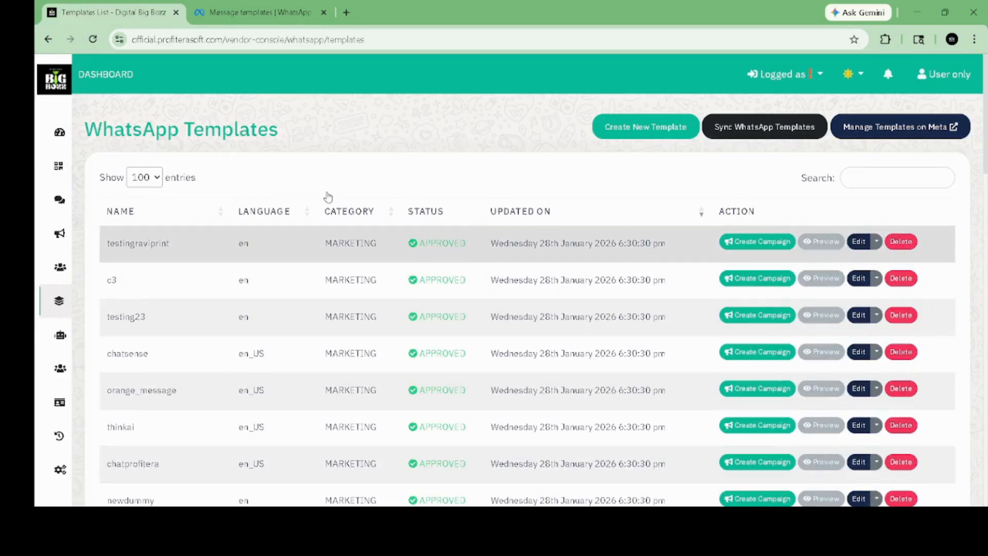
Step: Go via Campaigns to the Team Members page showing two active users
{"action": "mouse_move", "coordinate": [63, 166]}
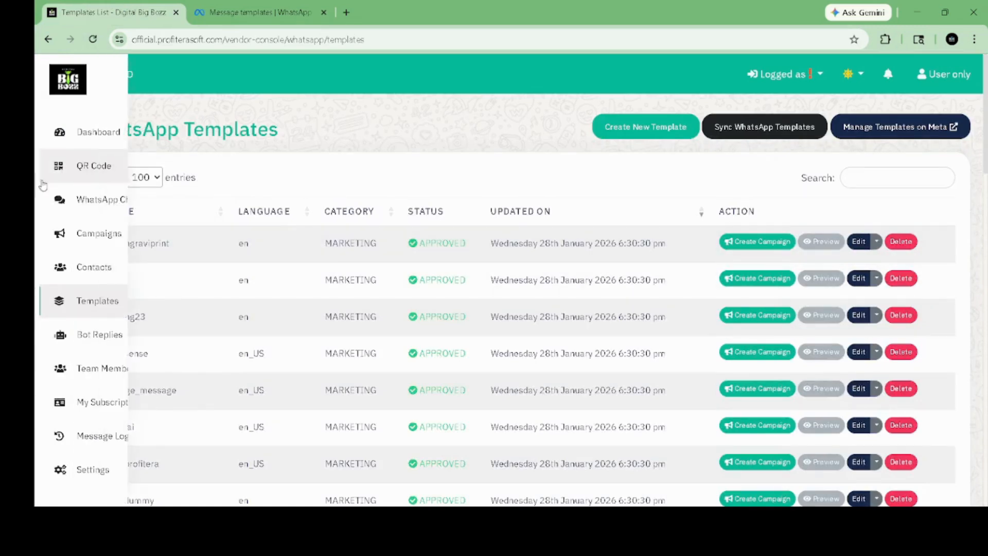
{"action": "left_click", "coordinate": [103, 236]}
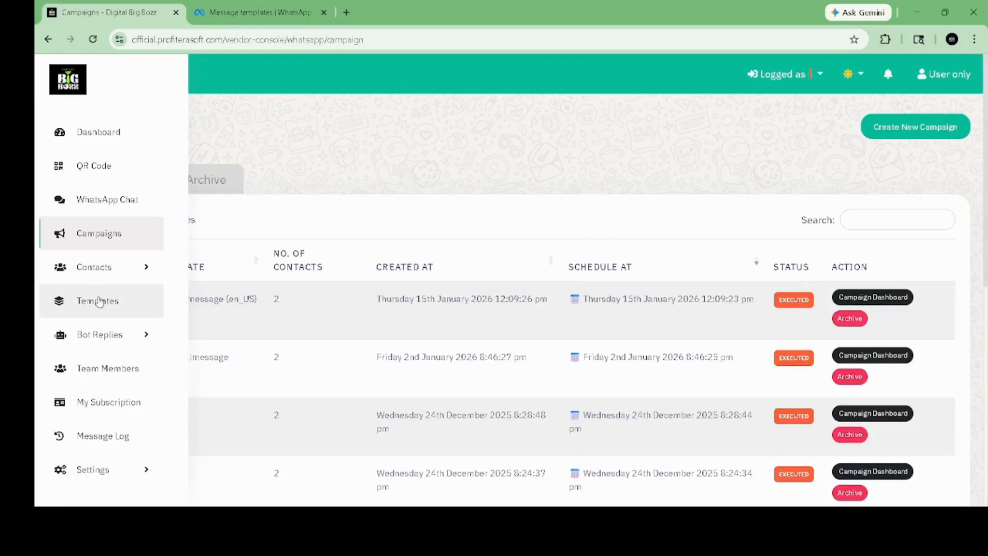
{"action": "left_click", "coordinate": [89, 379]}
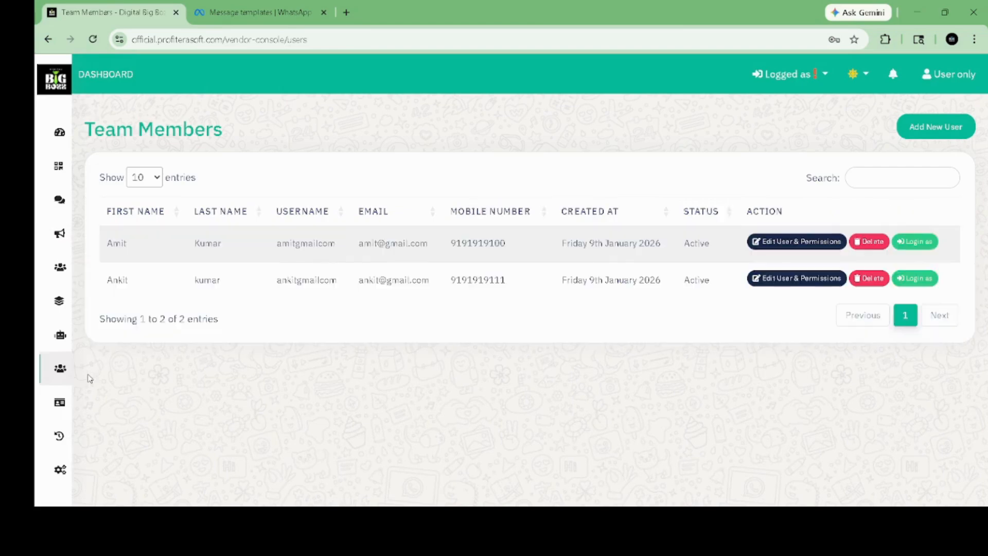
{"action": "left_click", "coordinate": [944, 126]}
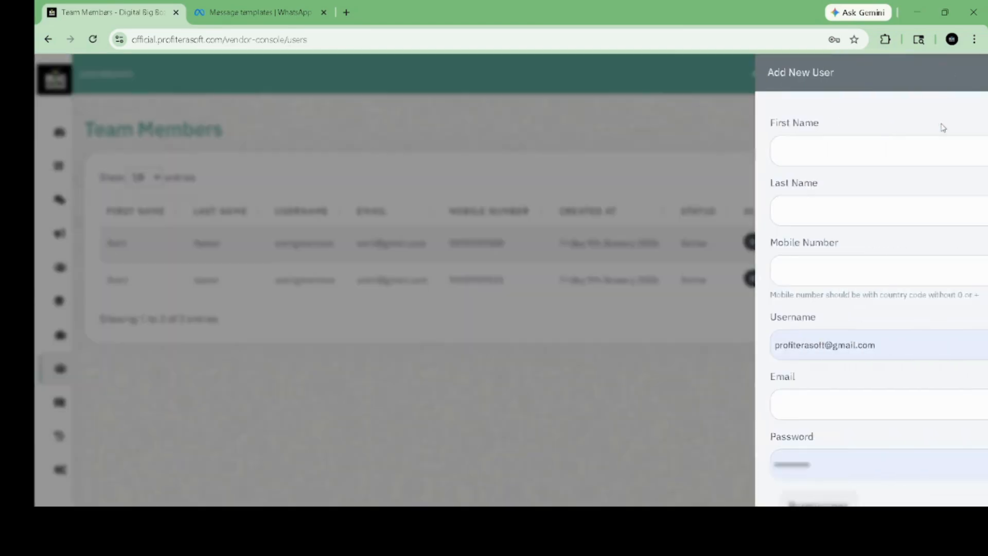
{"action": "left_click", "coordinate": [650, 162]}
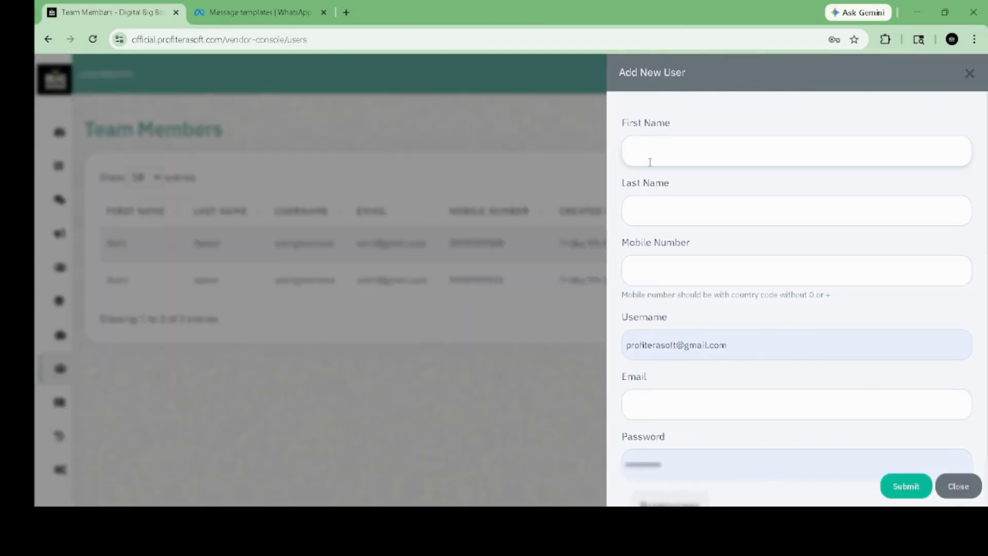
{"action": "left_click", "coordinate": [730, 195]}
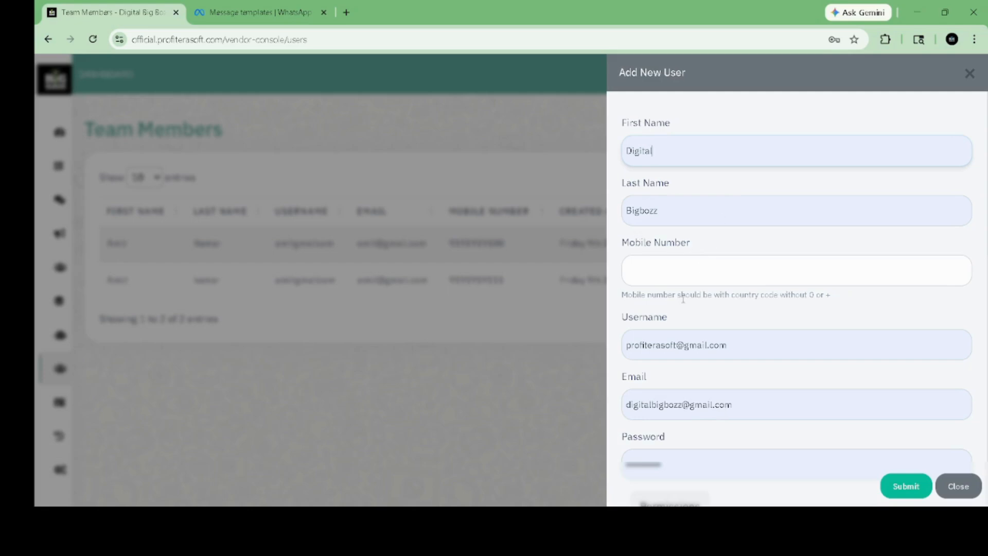
{"action": "scroll", "coordinate": [679, 295], "scroll_direction": "down", "scroll_amount": 4}
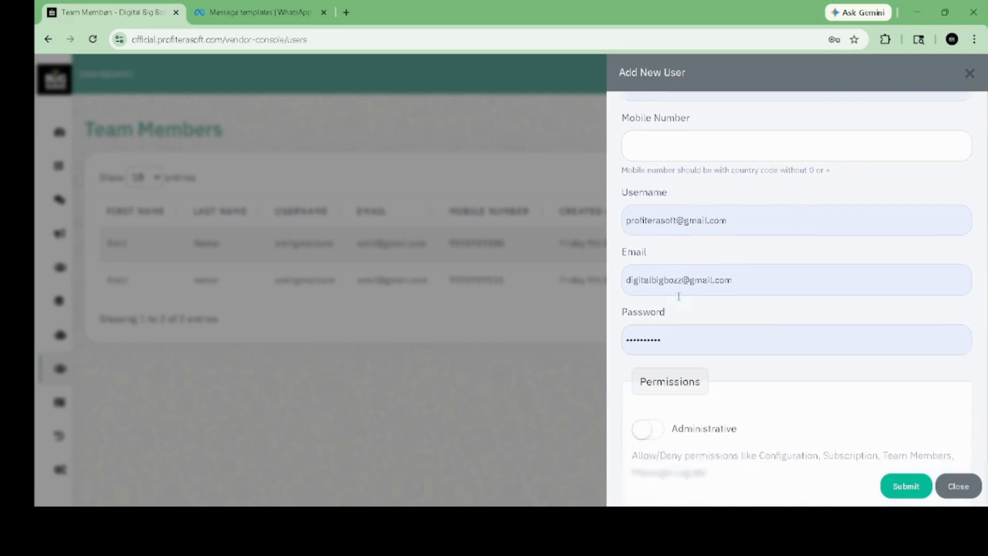
{"action": "scroll", "coordinate": [679, 300], "scroll_direction": "down", "scroll_amount": 4}
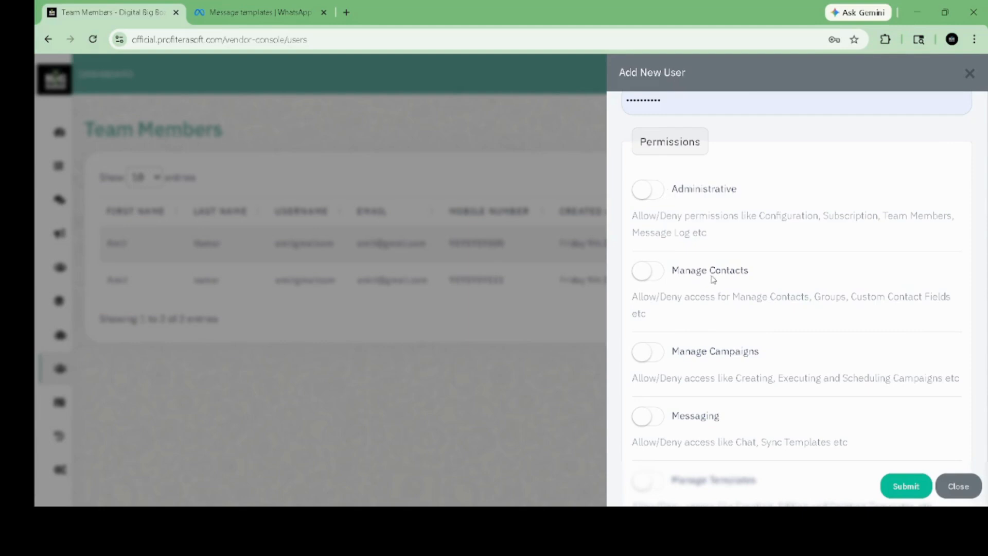
{"action": "scroll", "coordinate": [713, 280], "scroll_direction": "down", "scroll_amount": 3}
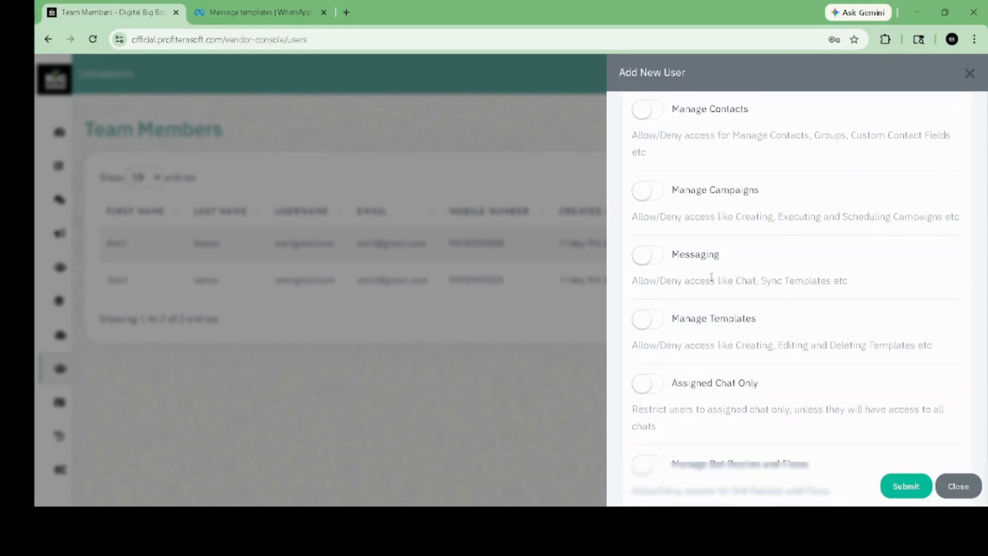
{"action": "scroll", "coordinate": [712, 278], "scroll_direction": "down", "scroll_amount": 2}
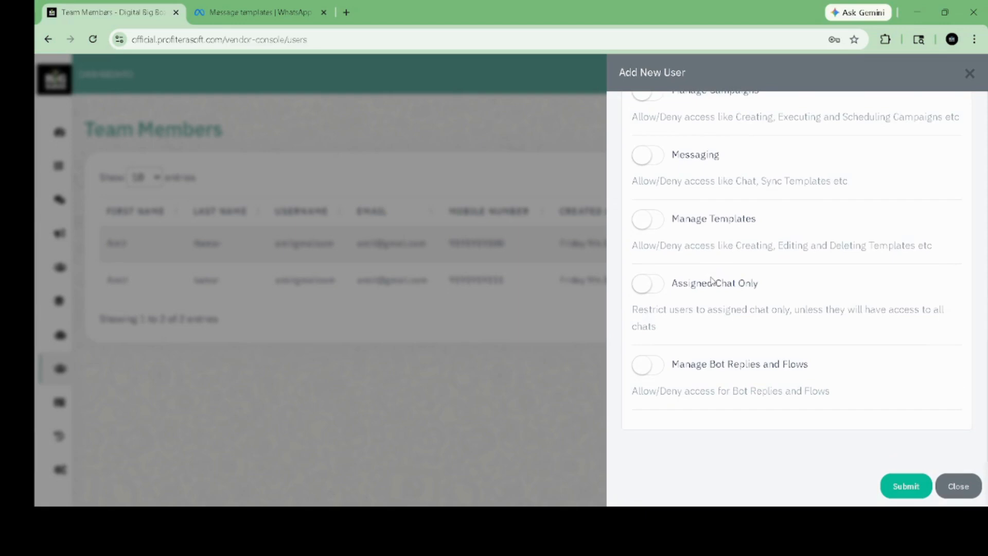
{"action": "scroll", "coordinate": [712, 280], "scroll_direction": "up", "scroll_amount": 5}
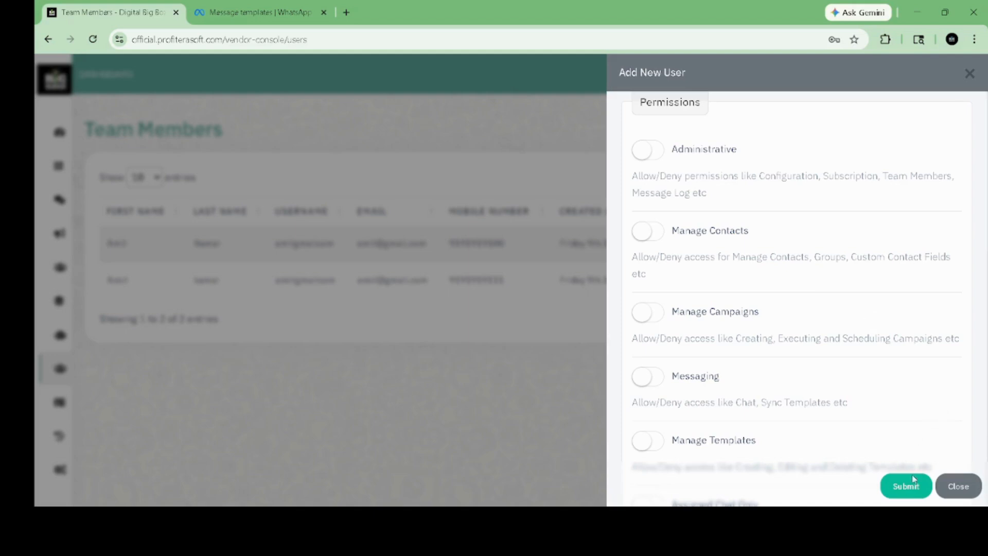
{"action": "left_click", "coordinate": [958, 485]}
Step: Start a new campaign from Campaigns and browse the Select Template dropdown
{"action": "mouse_move", "coordinate": [61, 200]}
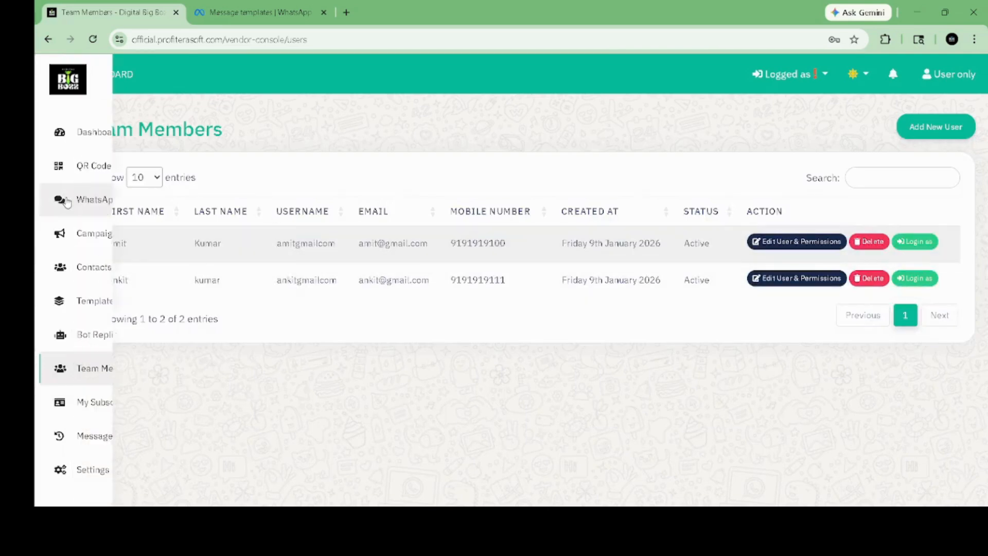
{"action": "left_click", "coordinate": [96, 235]}
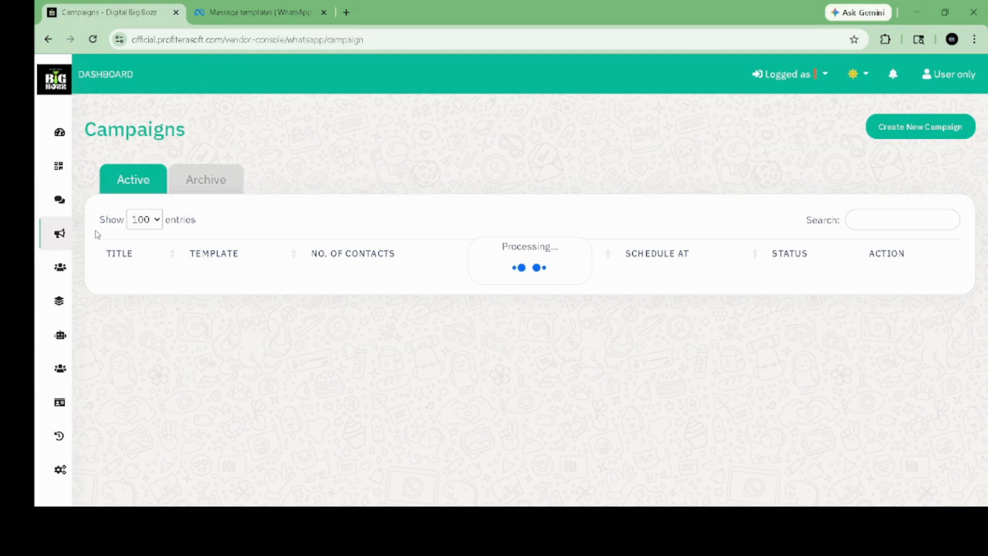
{"action": "left_click", "coordinate": [889, 131]}
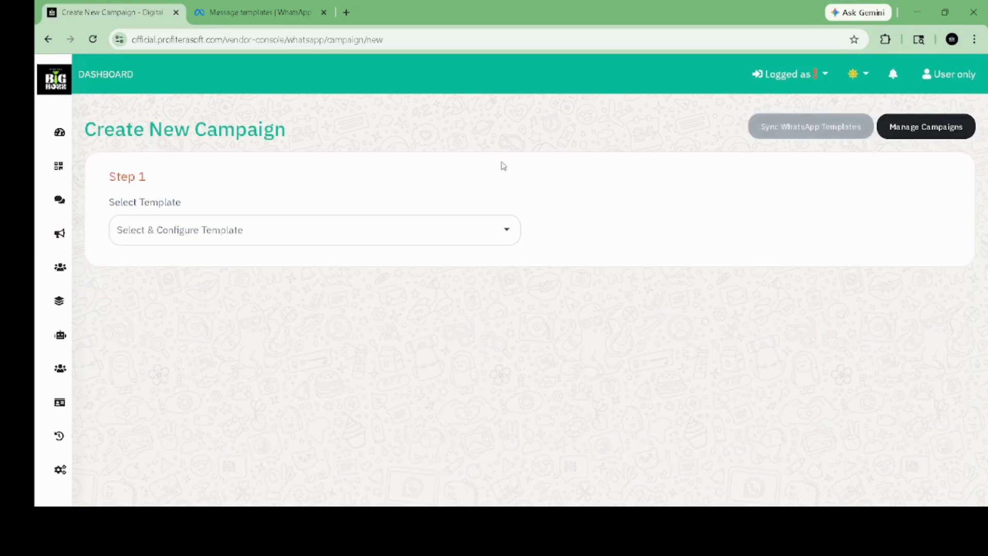
{"action": "left_click", "coordinate": [371, 230]}
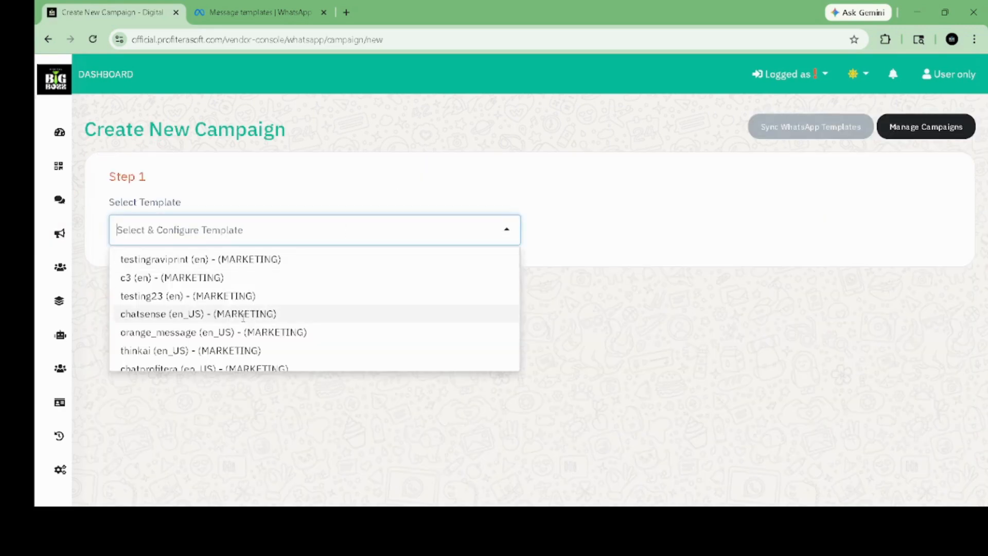
{"action": "scroll", "coordinate": [243, 314], "scroll_direction": "down", "scroll_amount": 3}
{"action": "scroll", "coordinate": [242, 317], "scroll_direction": "down", "scroll_amount": 5}
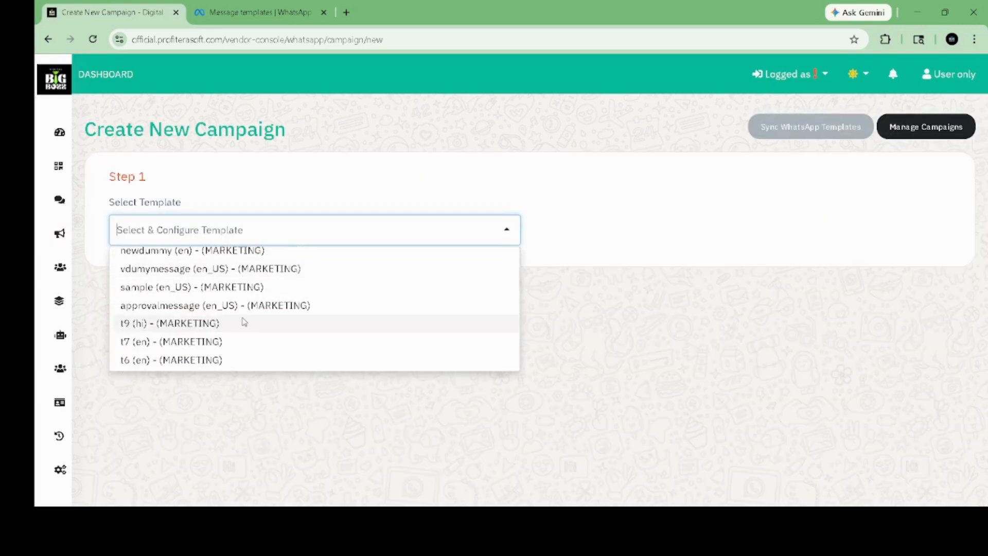
{"action": "scroll", "coordinate": [242, 317], "scroll_direction": "up", "scroll_amount": 10}
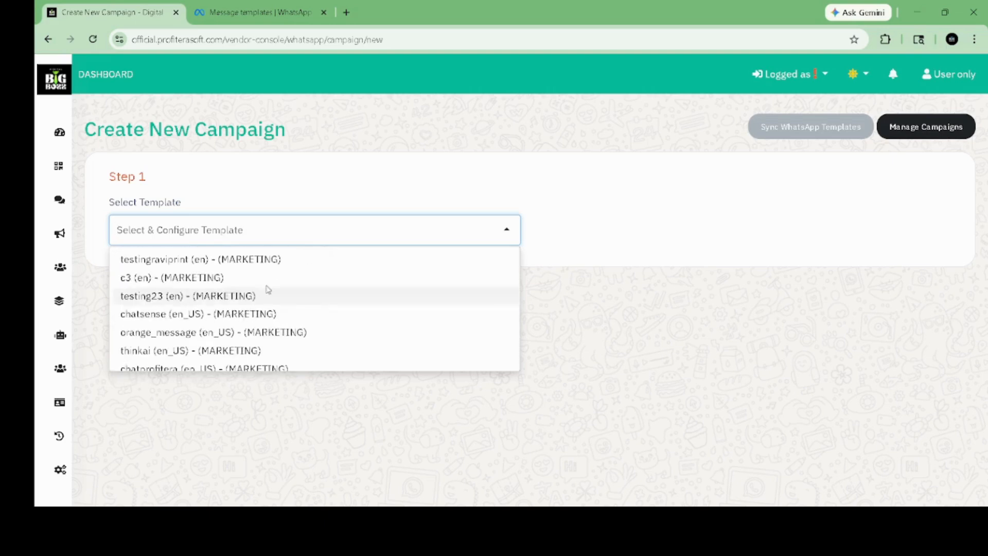
Step: Choose the testingraviprint marketing template for the campaign
{"action": "left_click", "coordinate": [236, 260]}
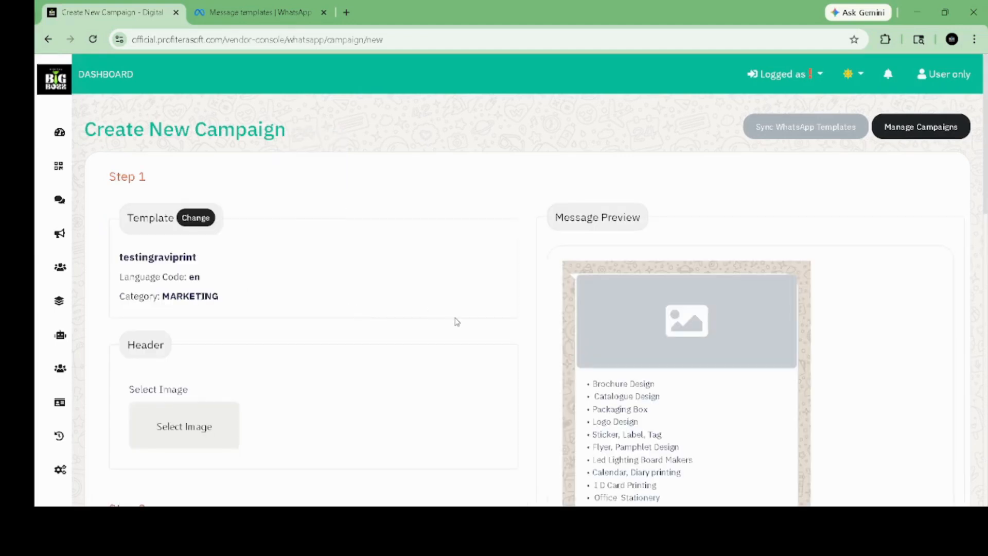
{"action": "scroll", "coordinate": [456, 322], "scroll_direction": "down", "scroll_amount": 3}
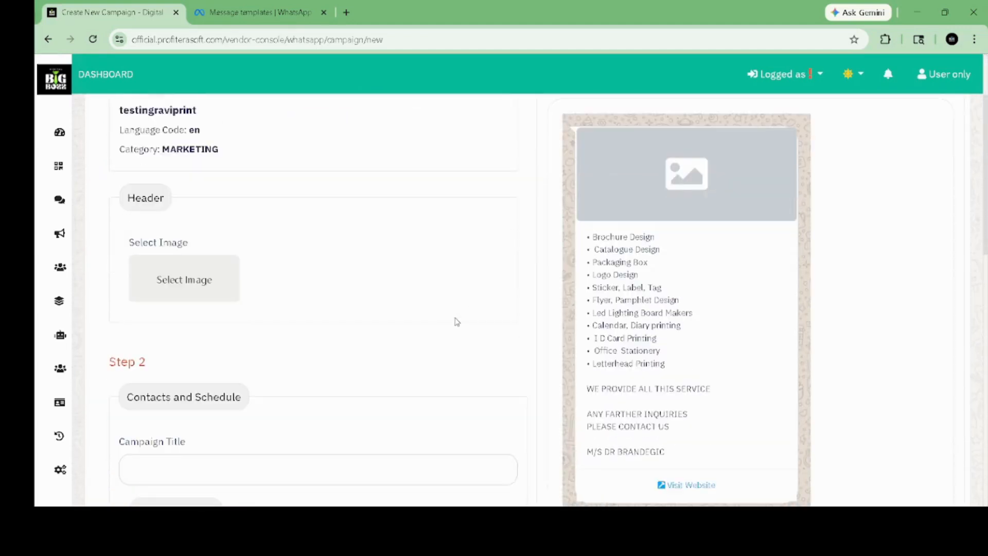
{"action": "scroll", "coordinate": [456, 322], "scroll_direction": "down", "scroll_amount": 1}
Step: Upload the campaign's header image under Select Image
{"action": "left_click", "coordinate": [199, 235]}
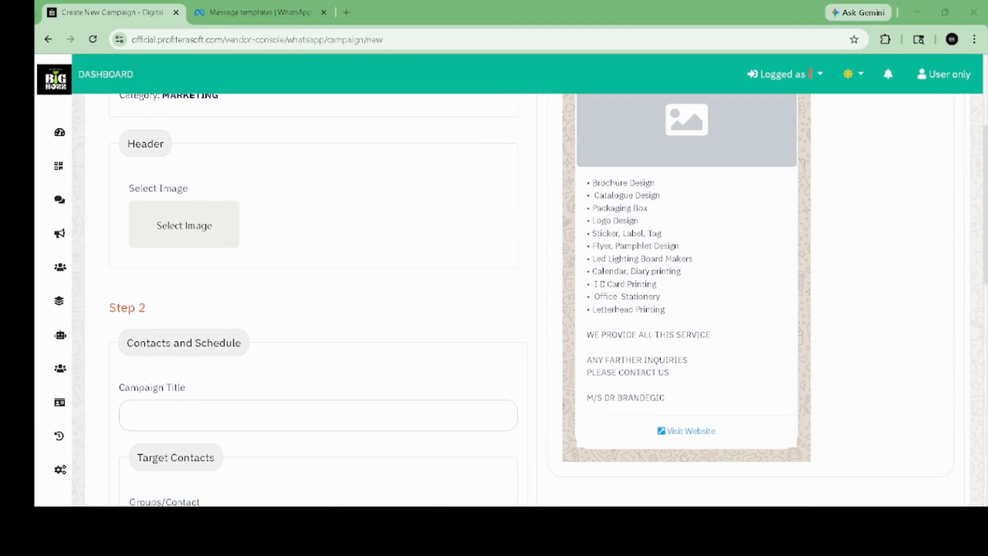
{"action": "double_click", "coordinate": [693, 228]}
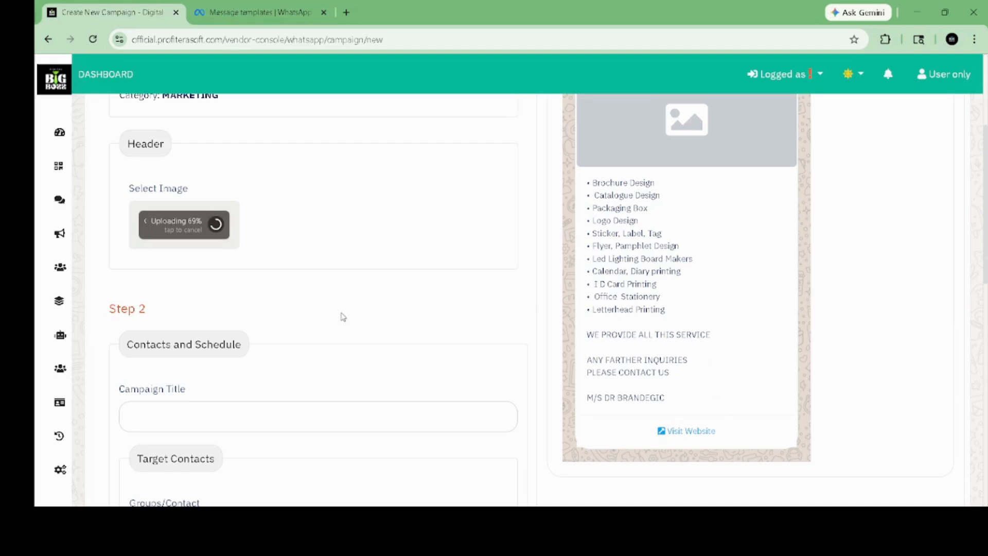
{"action": "scroll", "coordinate": [342, 314], "scroll_direction": "down", "scroll_amount": 4}
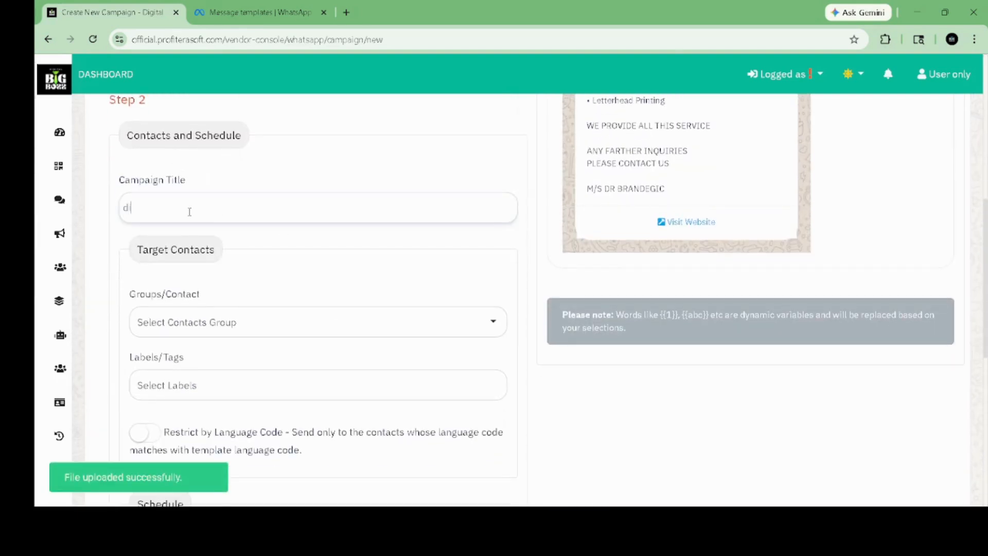
Step: Title the campaign 'digital bigbozz', target the t3 contact group, and view the available labels
{"action": "type", "text": "igbozz"}
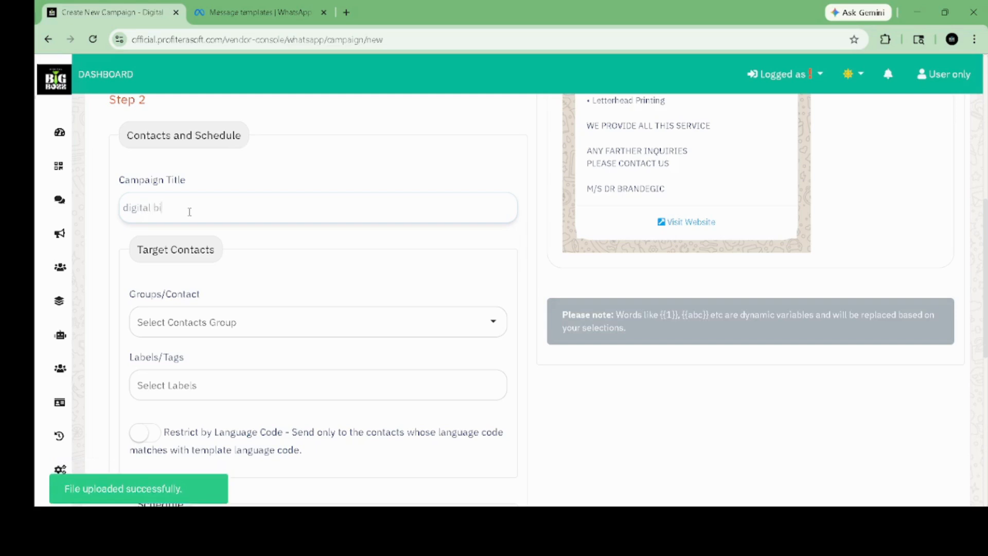
{"action": "scroll", "coordinate": [190, 211], "scroll_direction": "down", "scroll_amount": 3}
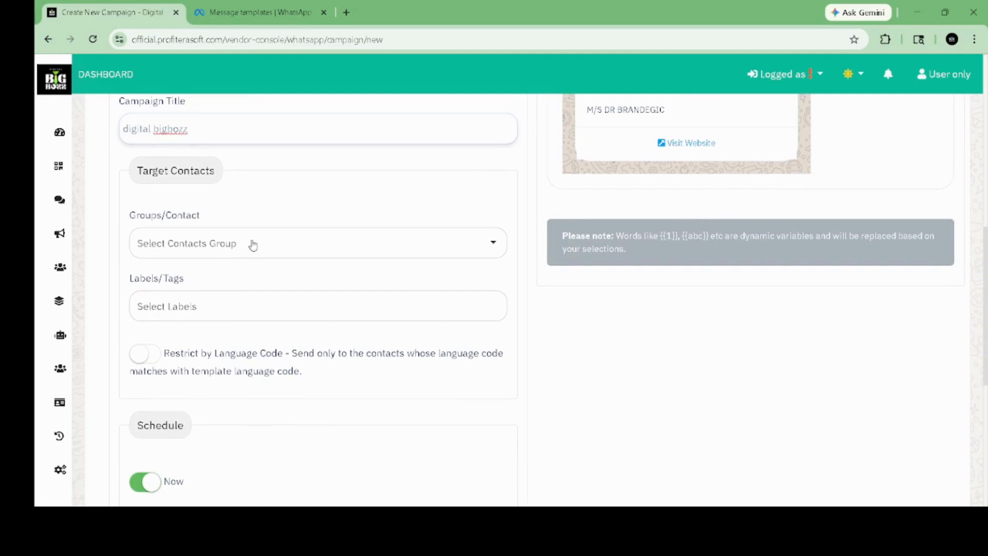
{"action": "left_click", "coordinate": [252, 243]}
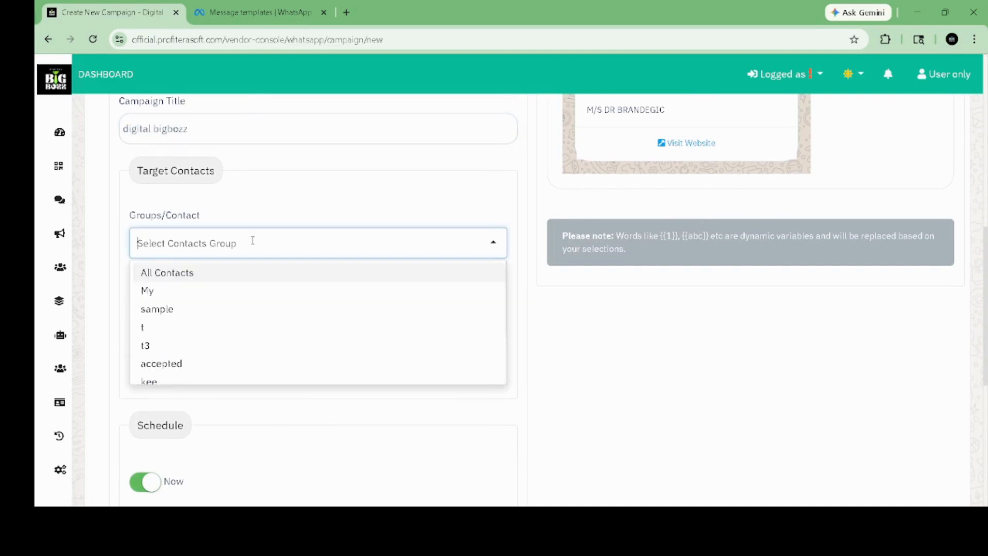
{"action": "left_click", "coordinate": [212, 344]}
{"action": "scroll", "coordinate": [212, 345], "scroll_direction": "down", "scroll_amount": 2}
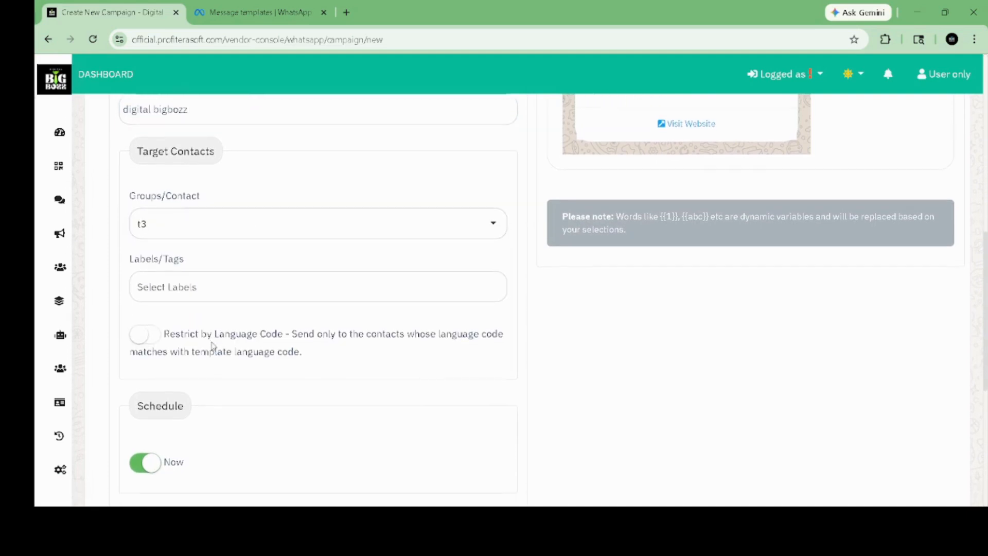
{"action": "scroll", "coordinate": [205, 206], "scroll_direction": "down", "scroll_amount": 2}
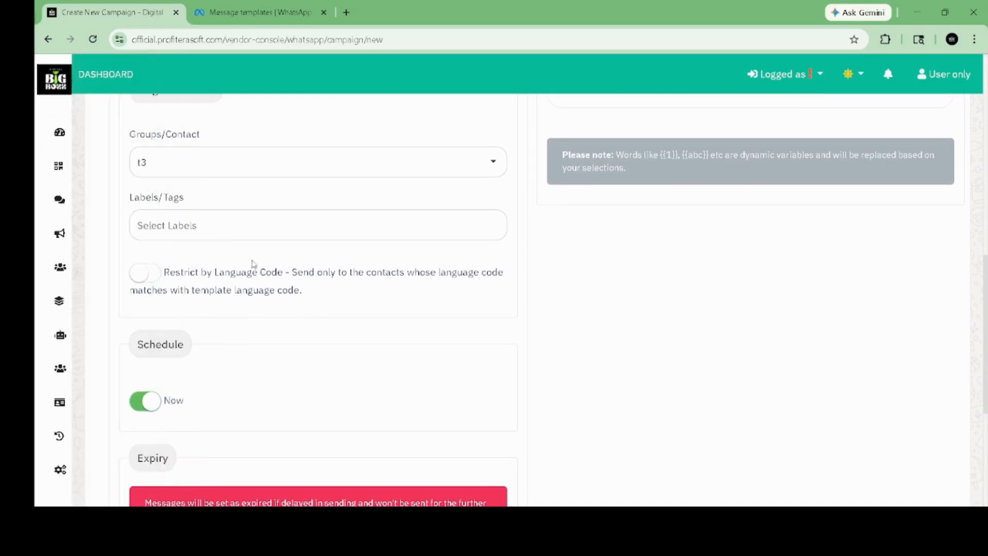
{"action": "left_click", "coordinate": [195, 224]}
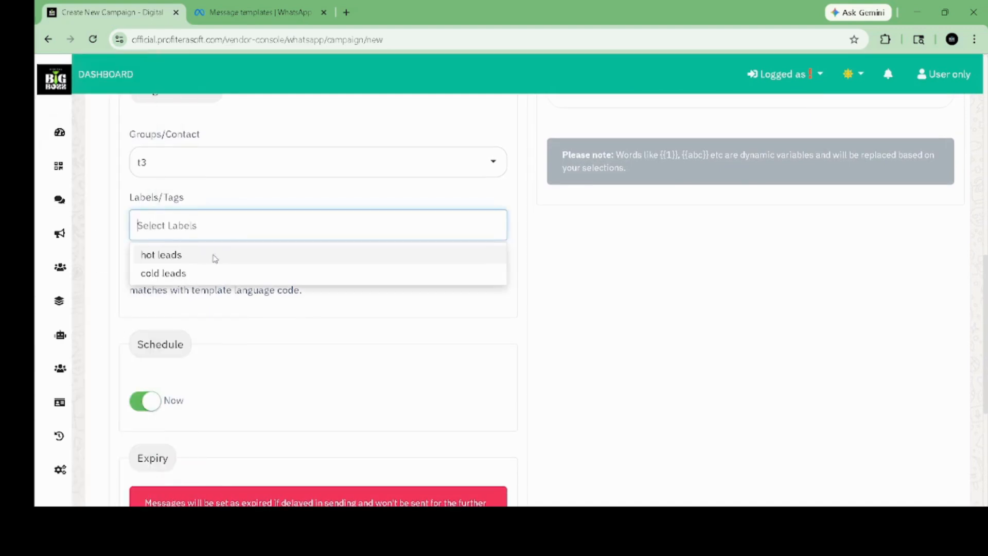
{"action": "left_click", "coordinate": [289, 305]}
{"action": "scroll", "coordinate": [289, 305], "scroll_direction": "down", "scroll_amount": 2}
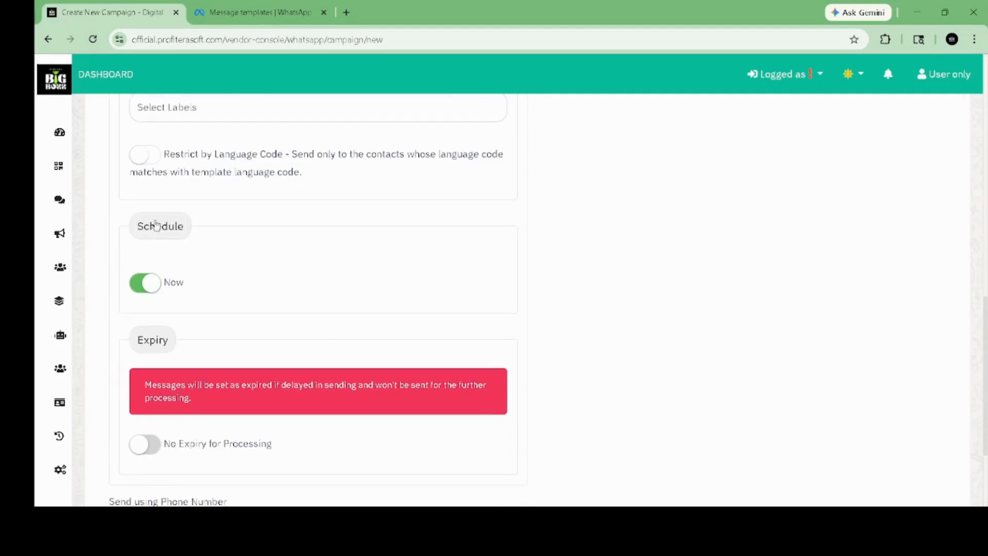
{"action": "left_click", "coordinate": [156, 288]}
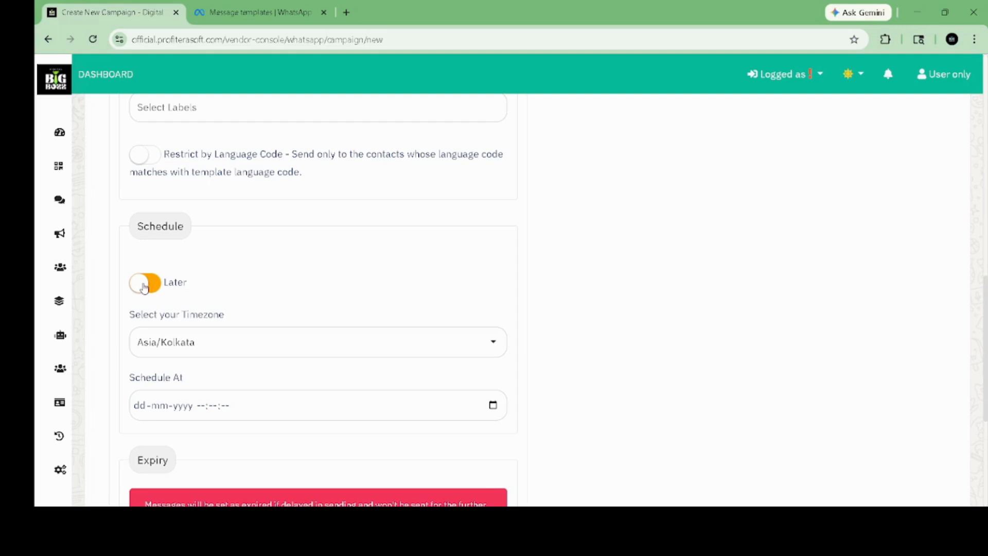
{"action": "left_click", "coordinate": [145, 288]}
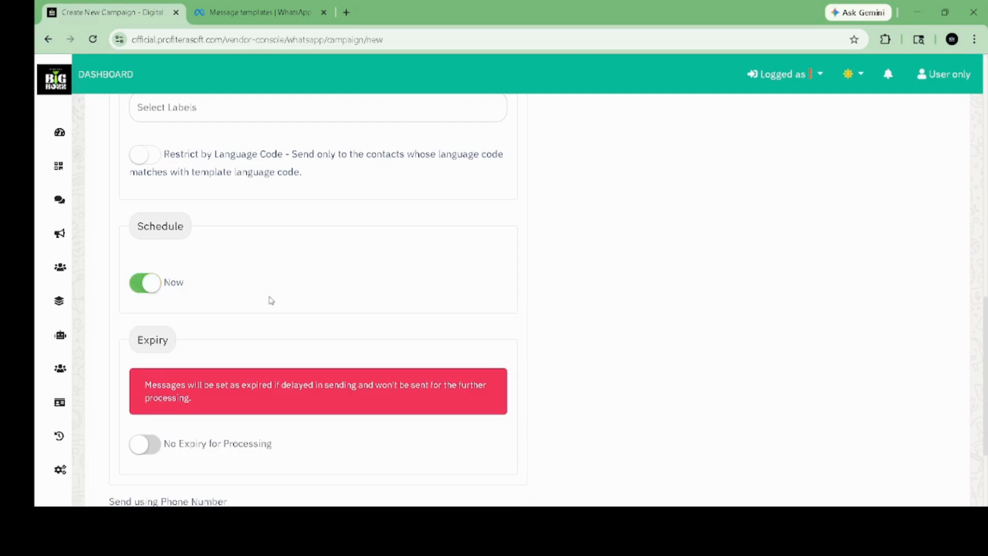
{"action": "scroll", "coordinate": [289, 303], "scroll_direction": "down", "scroll_amount": 2}
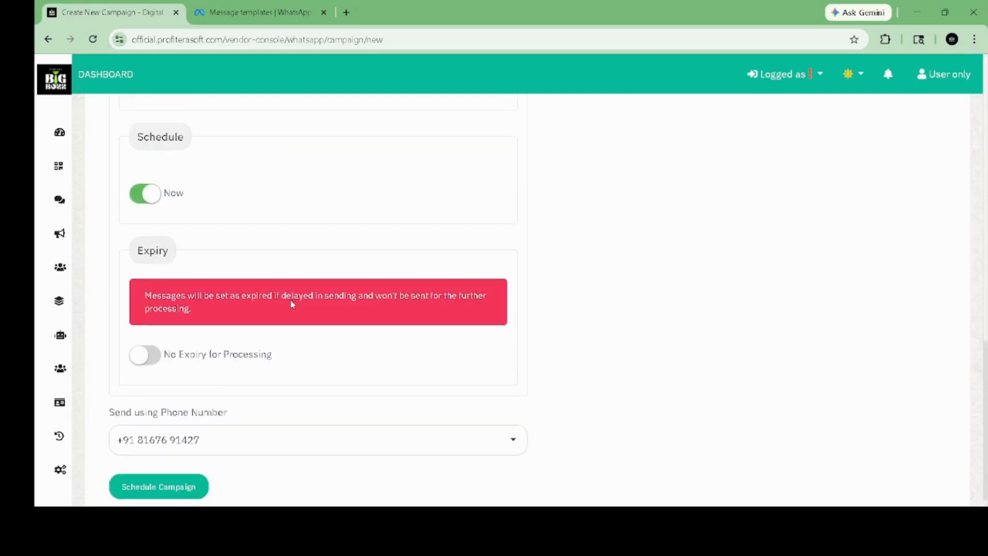
{"action": "scroll", "coordinate": [293, 304], "scroll_direction": "up", "scroll_amount": 2}
{"action": "left_click", "coordinate": [148, 269]}
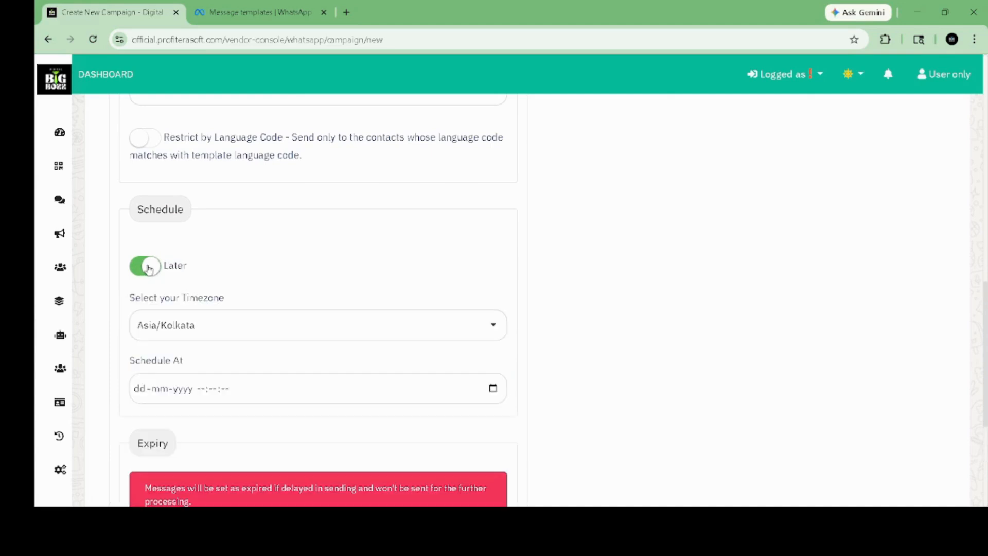
{"action": "left_click", "coordinate": [198, 329]}
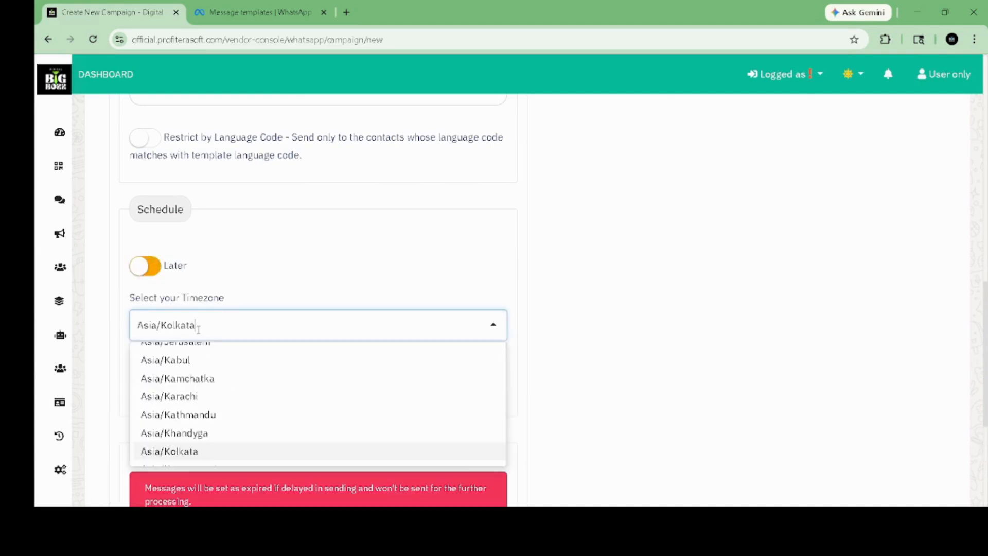
{"action": "left_click", "coordinate": [289, 267]}
{"action": "scroll", "coordinate": [286, 265], "scroll_direction": "down", "scroll_amount": 3}
{"action": "left_click", "coordinate": [272, 268]}
{"action": "left_click", "coordinate": [493, 272]}
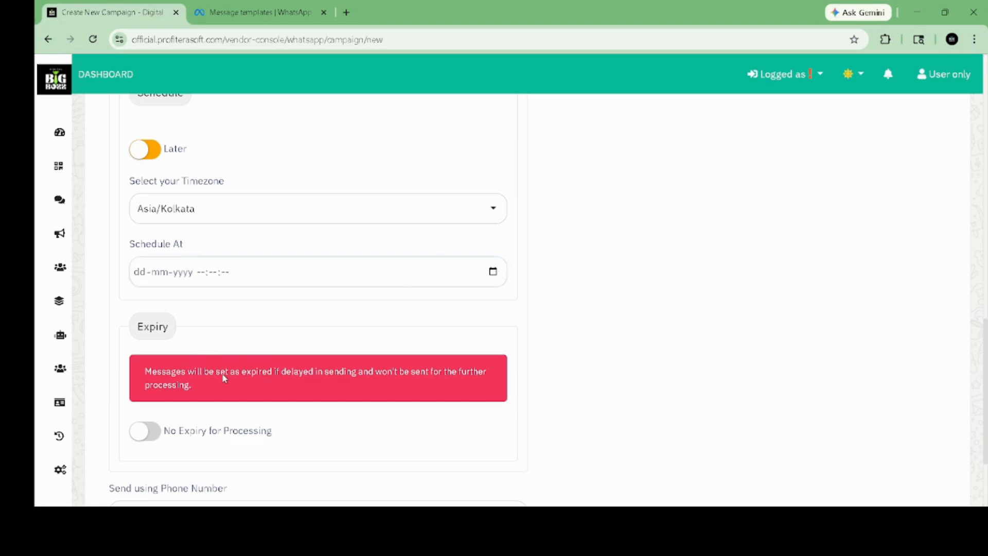
{"action": "left_click", "coordinate": [334, 332]}
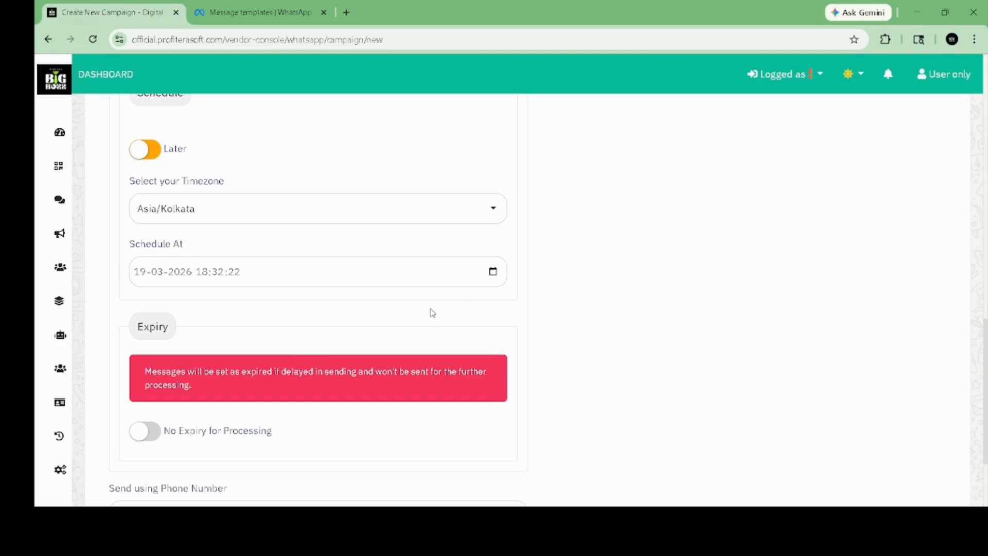
Step: Toggle message expiry on and back off, leaving messages without expiry
{"action": "scroll", "coordinate": [432, 312], "scroll_direction": "down", "scroll_amount": 2}
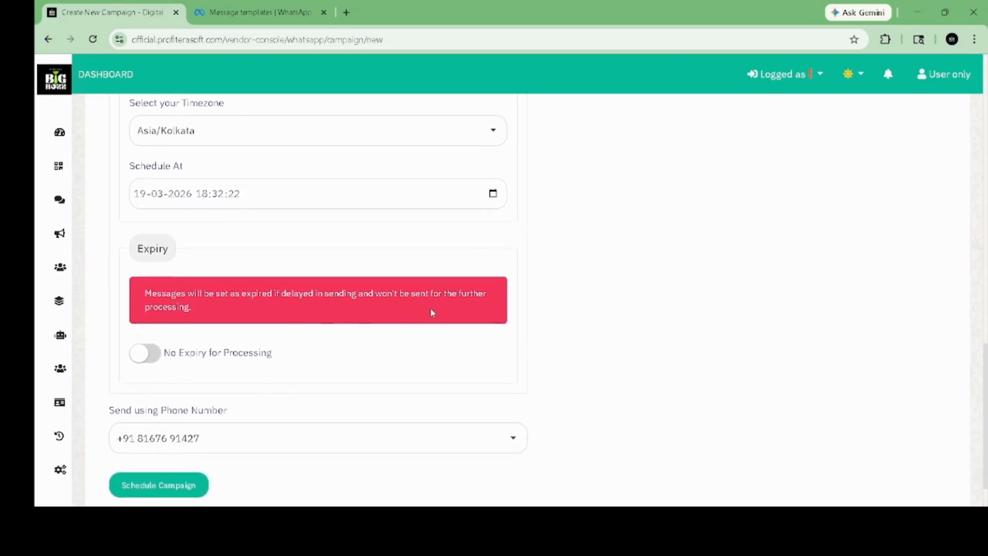
{"action": "scroll", "coordinate": [330, 333], "scroll_direction": "down", "scroll_amount": 1}
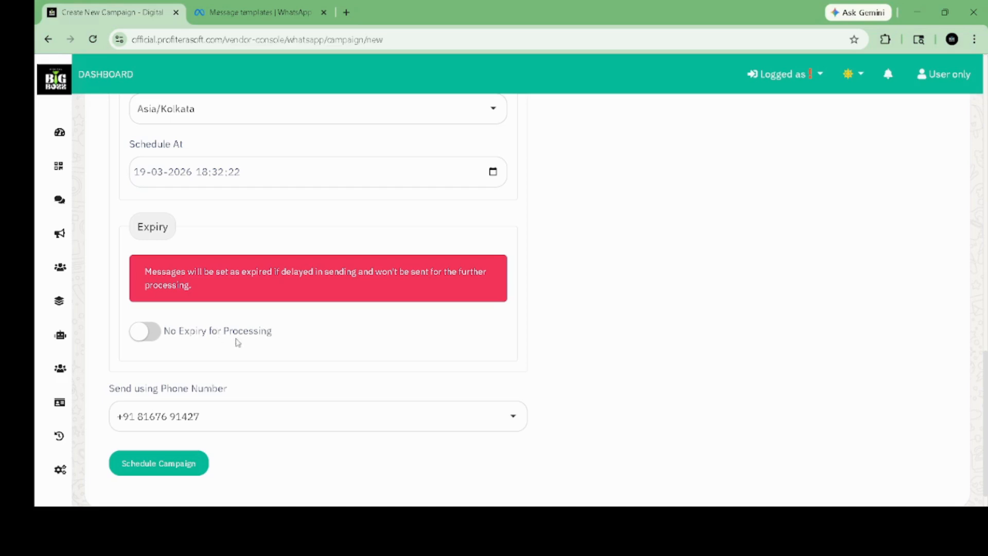
{"action": "left_click", "coordinate": [142, 333]}
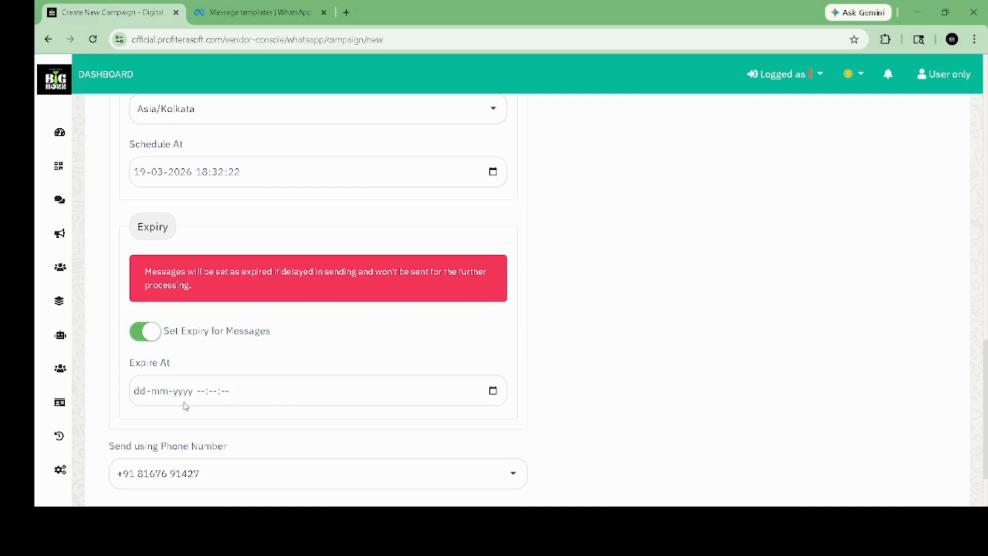
{"action": "left_click", "coordinate": [170, 336]}
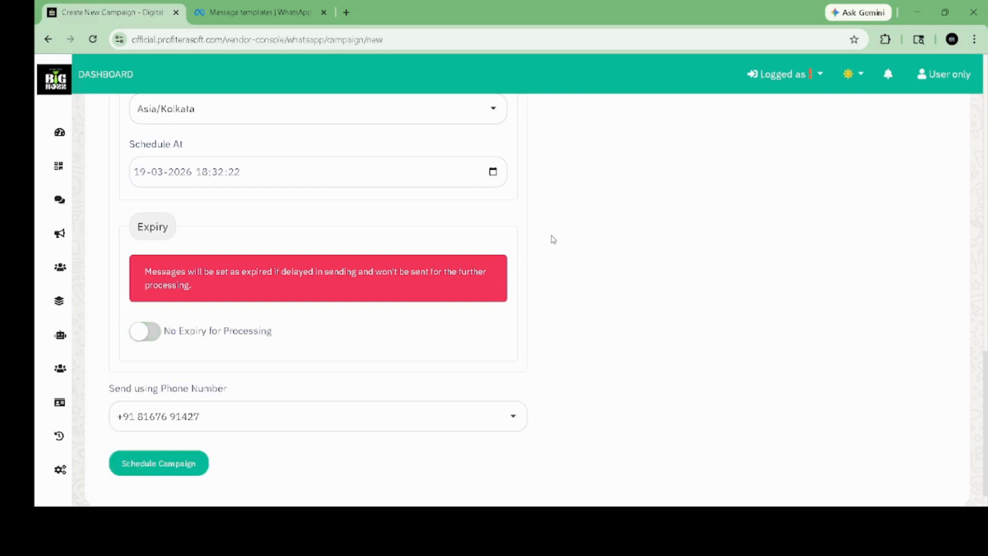
{"action": "scroll", "coordinate": [553, 239], "scroll_direction": "up", "scroll_amount": 20}
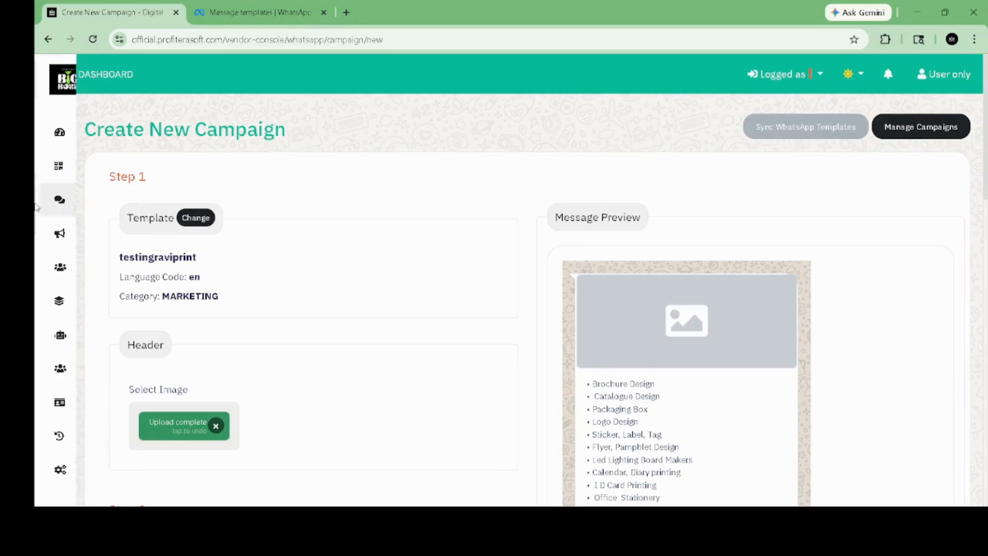
{"action": "mouse_move", "coordinate": [62, 229]}
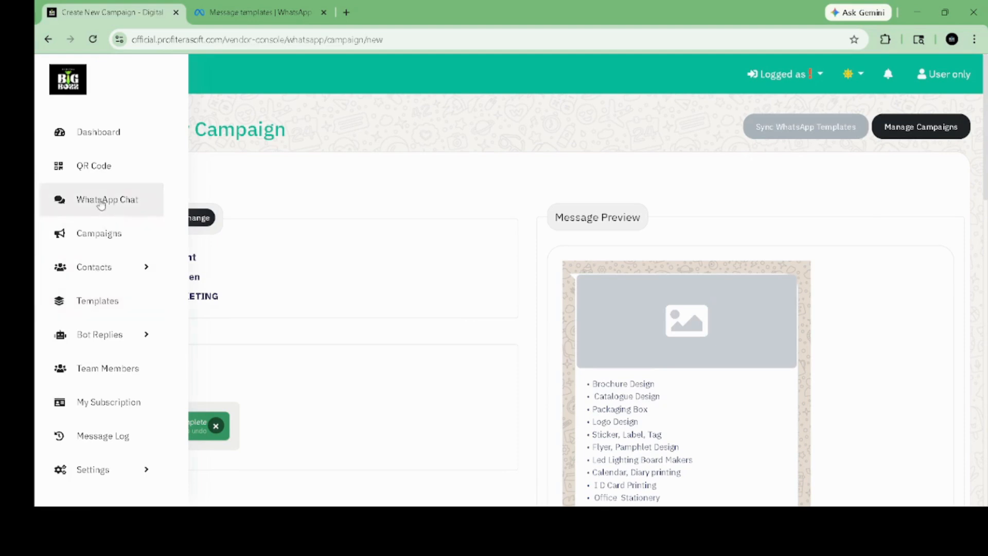
{"action": "left_click", "coordinate": [119, 206]}
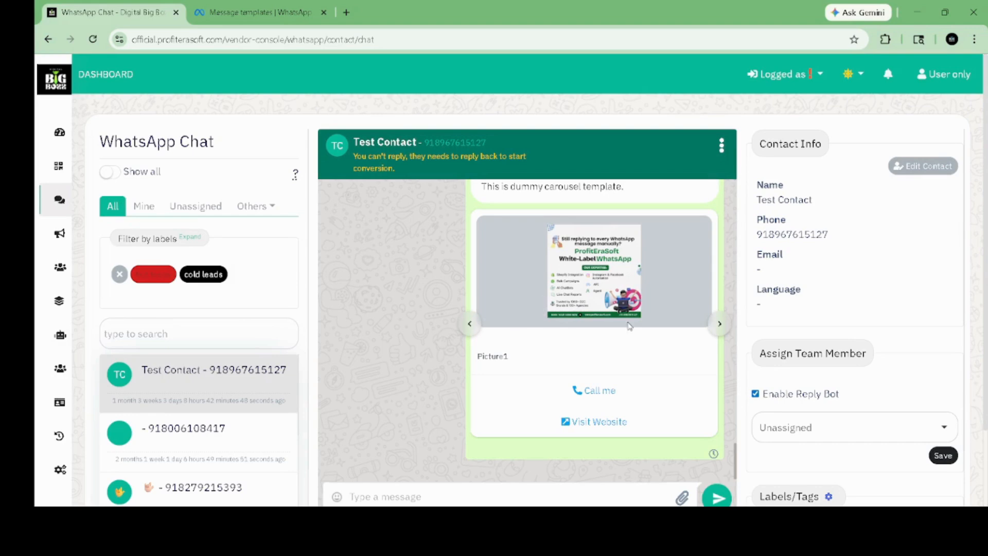
{"action": "scroll", "coordinate": [872, 326], "scroll_direction": "down", "scroll_amount": 2}
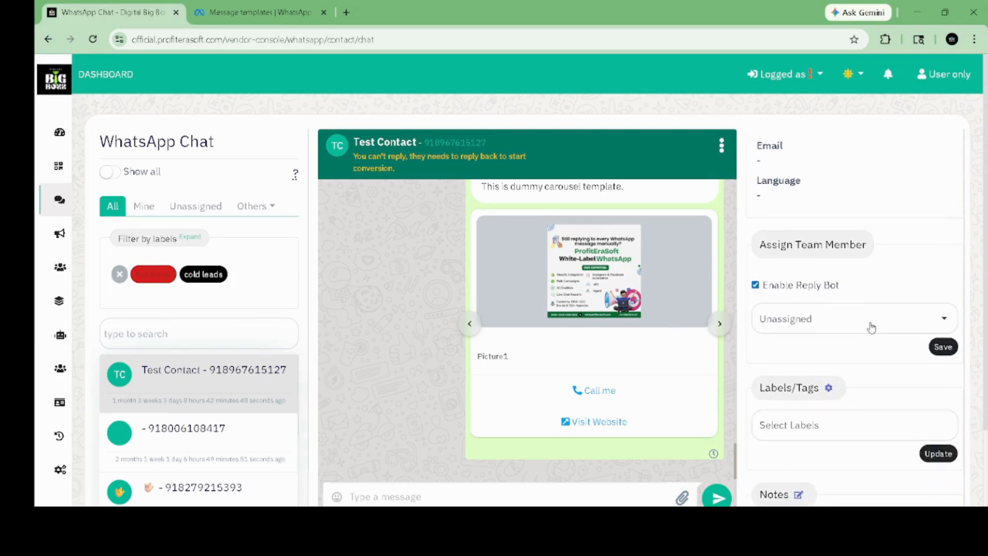
{"action": "left_click", "coordinate": [851, 310]}
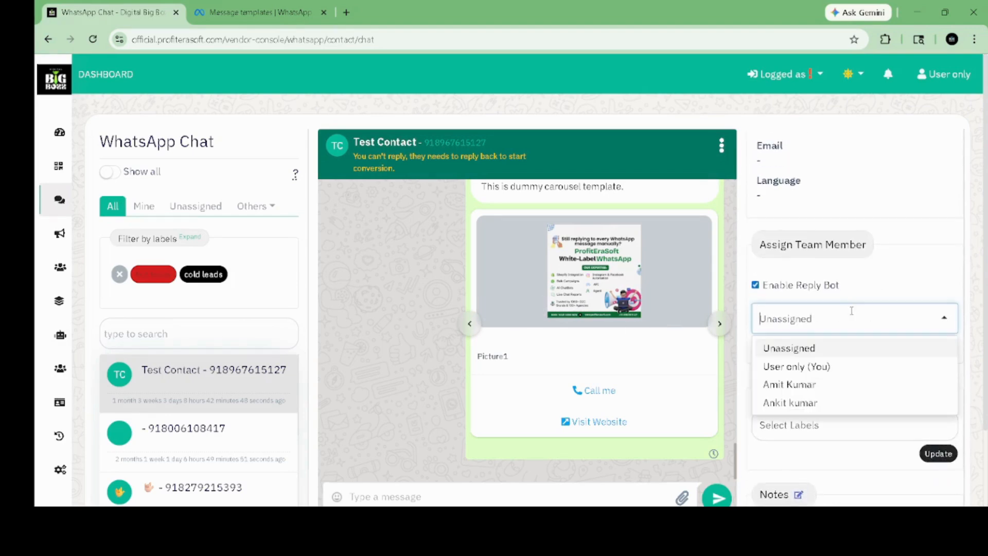
{"action": "left_click", "coordinate": [812, 385]}
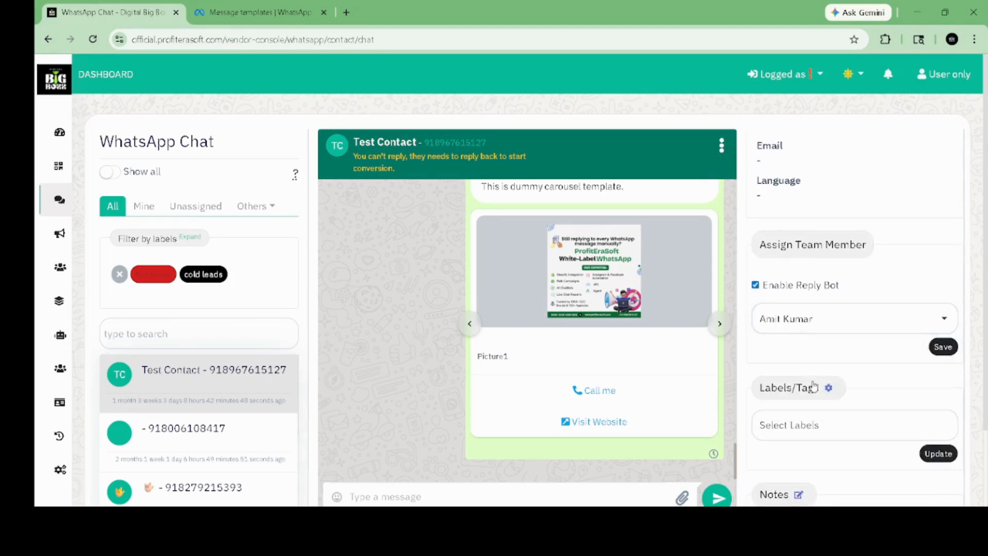
{"action": "scroll", "coordinate": [833, 351], "scroll_direction": "down", "scroll_amount": 2}
{"action": "left_click", "coordinate": [795, 337]}
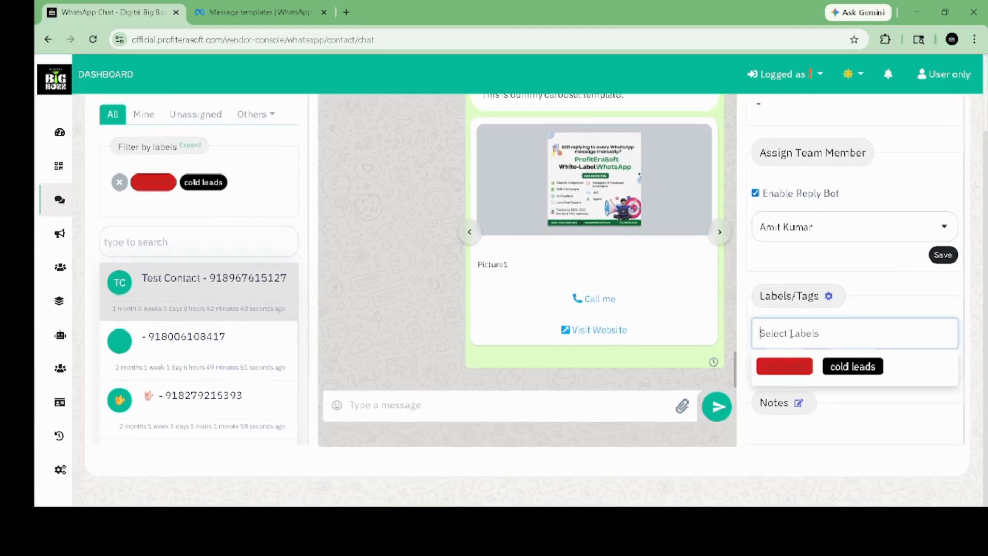
{"action": "left_click", "coordinate": [797, 403]}
{"action": "scroll", "coordinate": [831, 415], "scroll_direction": "down", "scroll_amount": 2}
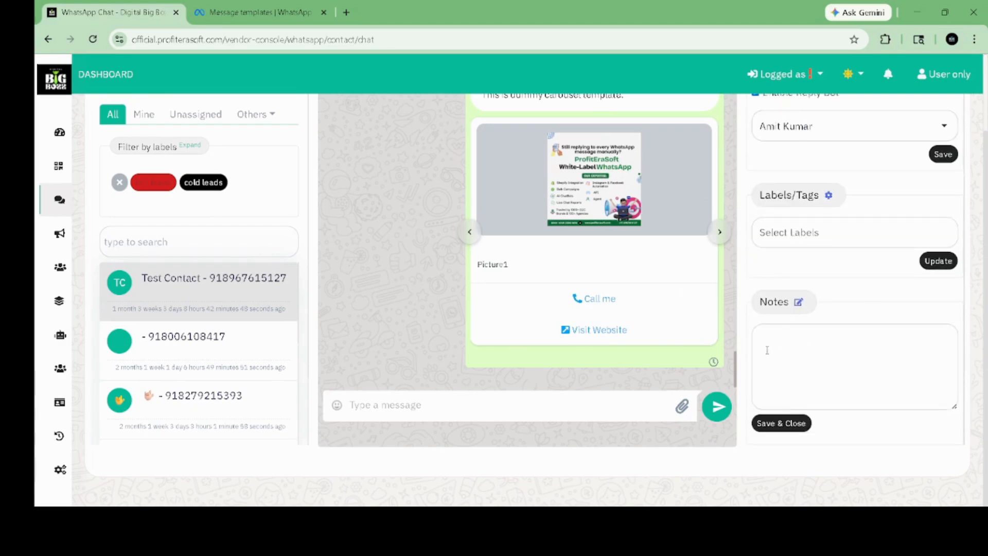
{"action": "scroll", "coordinate": [786, 349], "scroll_direction": "up", "scroll_amount": 5}
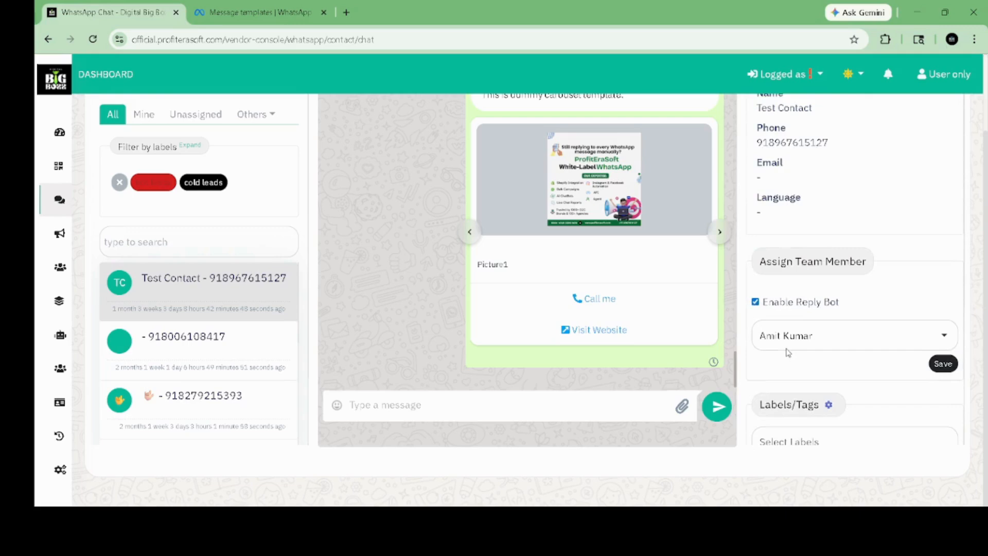
{"action": "scroll", "coordinate": [787, 350], "scroll_direction": "down", "scroll_amount": 5}
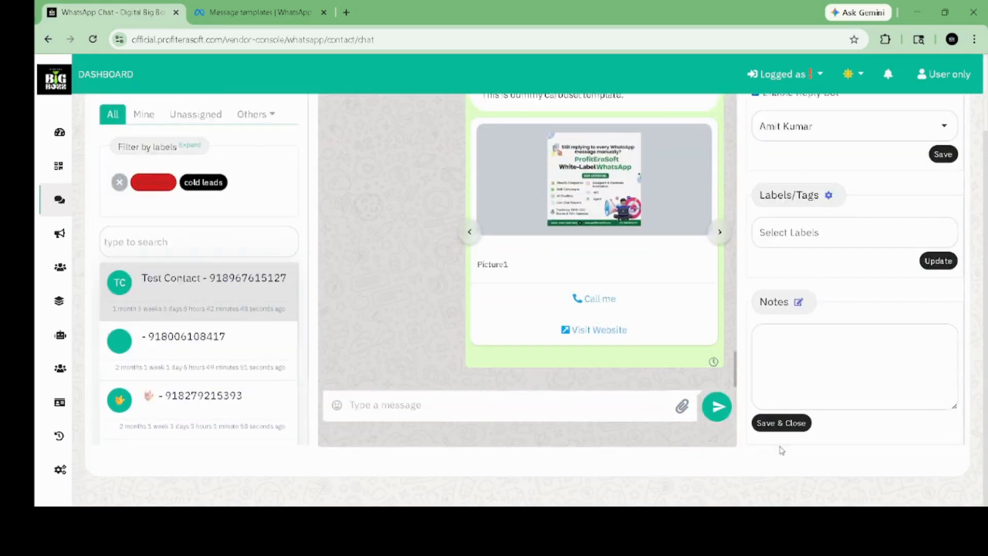
{"action": "scroll", "coordinate": [736, 308], "scroll_direction": "up", "scroll_amount": 5}
{"action": "scroll", "coordinate": [736, 308], "scroll_direction": "up", "scroll_amount": 5}
{"action": "mouse_move", "coordinate": [72, 282]}
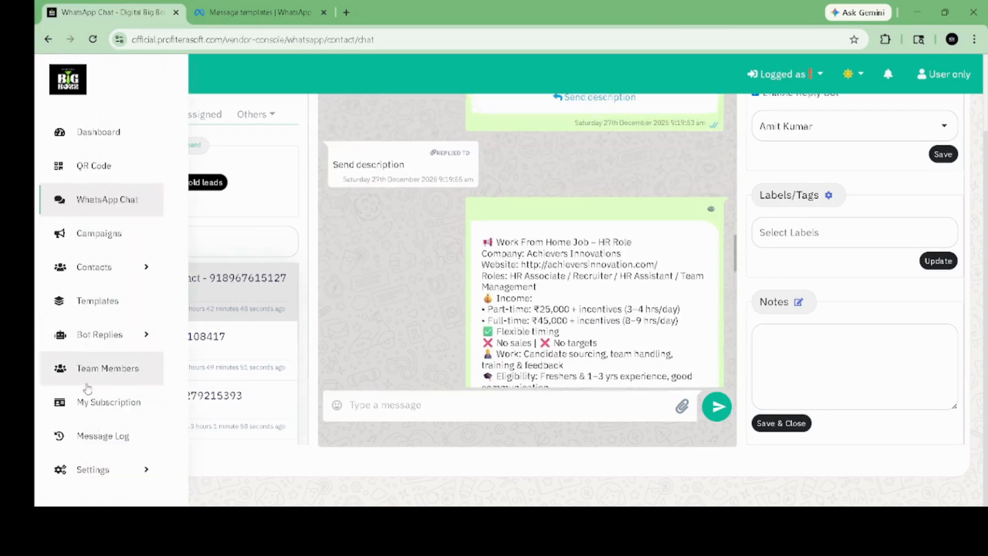
Step: Open Bot Replies > Flows, start a new 'digital bigbozz' flow, and close it unsaved
{"action": "left_click", "coordinate": [116, 337]}
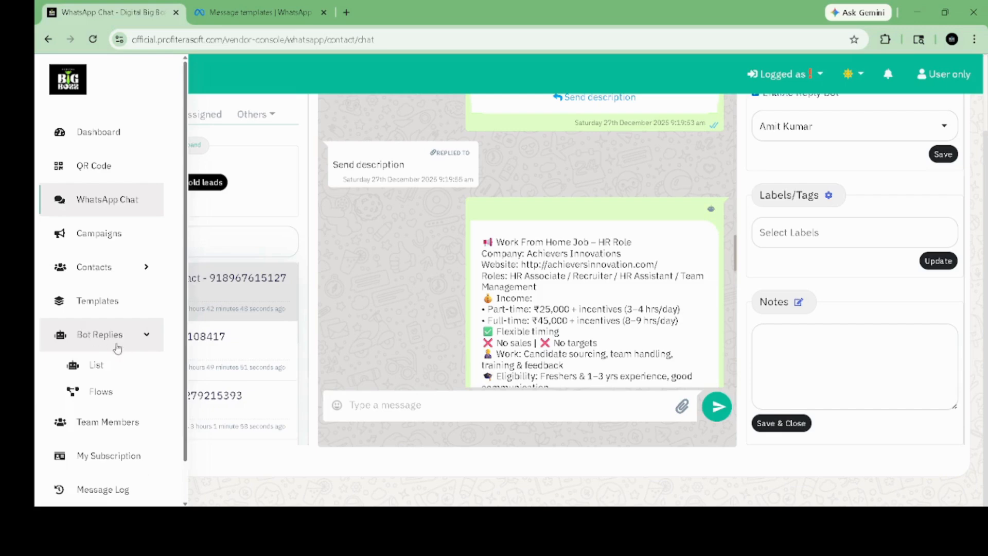
{"action": "left_click", "coordinate": [91, 391]}
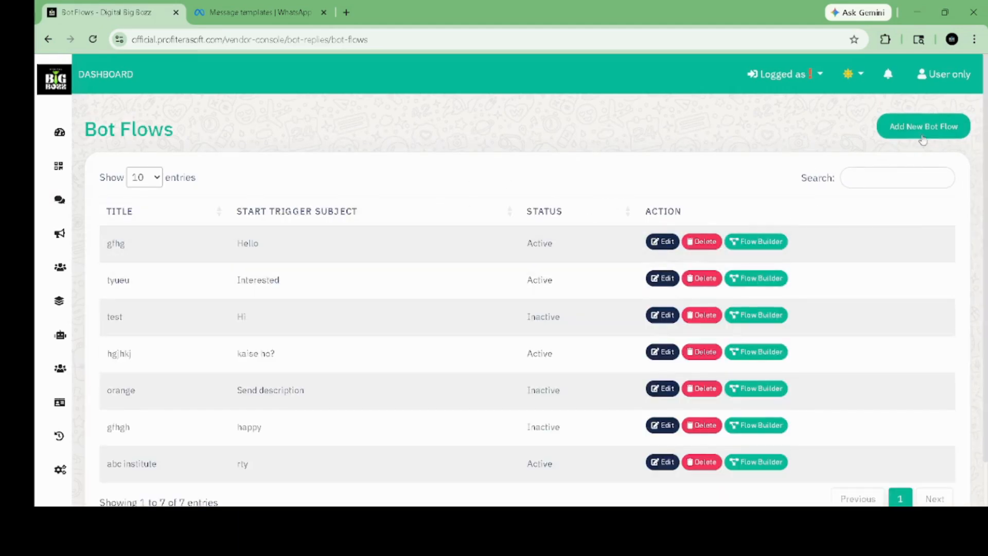
{"action": "left_click", "coordinate": [940, 128]}
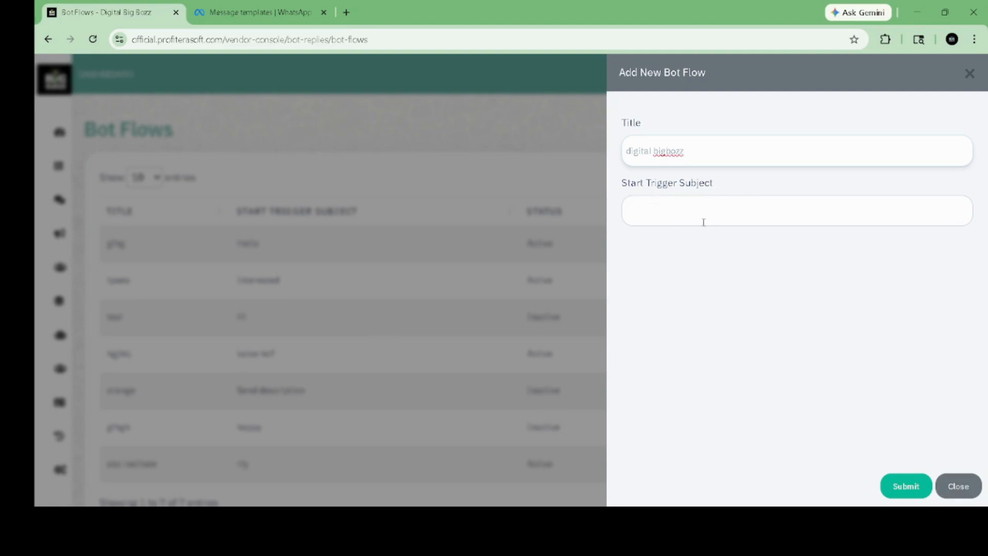
{"action": "left_click", "coordinate": [962, 492]}
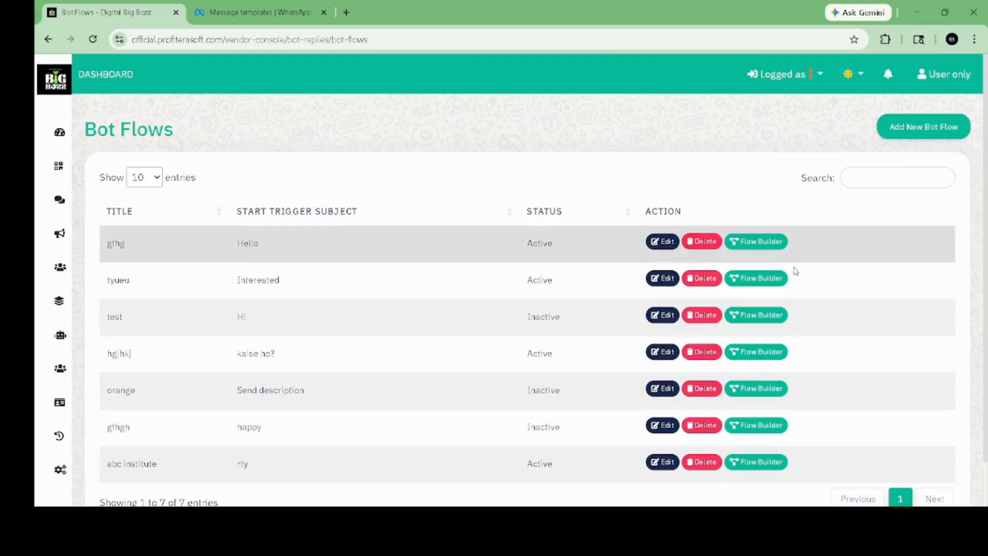
Step: Open the gfhg flow in Flow Builder and review the Add New Bot Reply types
{"action": "left_click", "coordinate": [747, 242]}
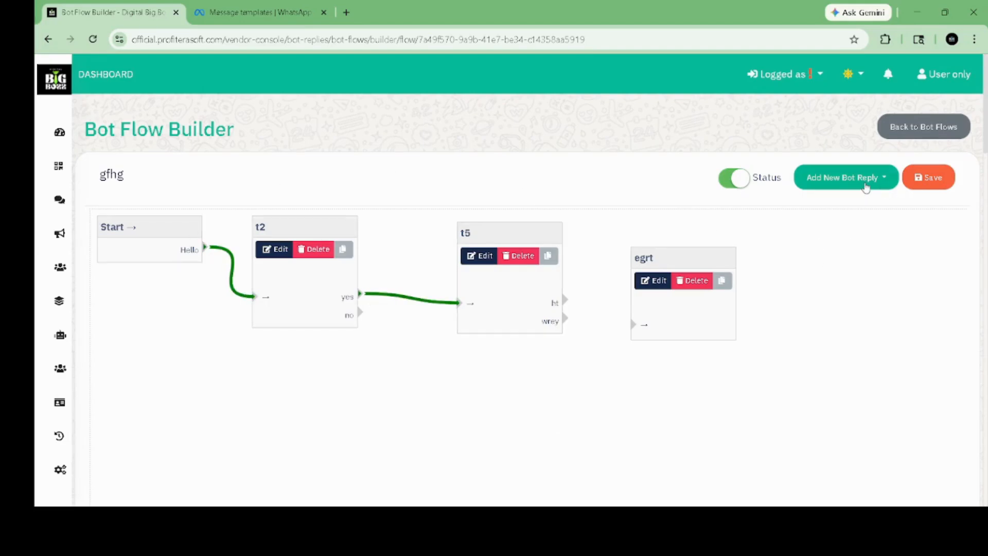
{"action": "left_click", "coordinate": [866, 184]}
{"action": "left_click", "coordinate": [823, 208]}
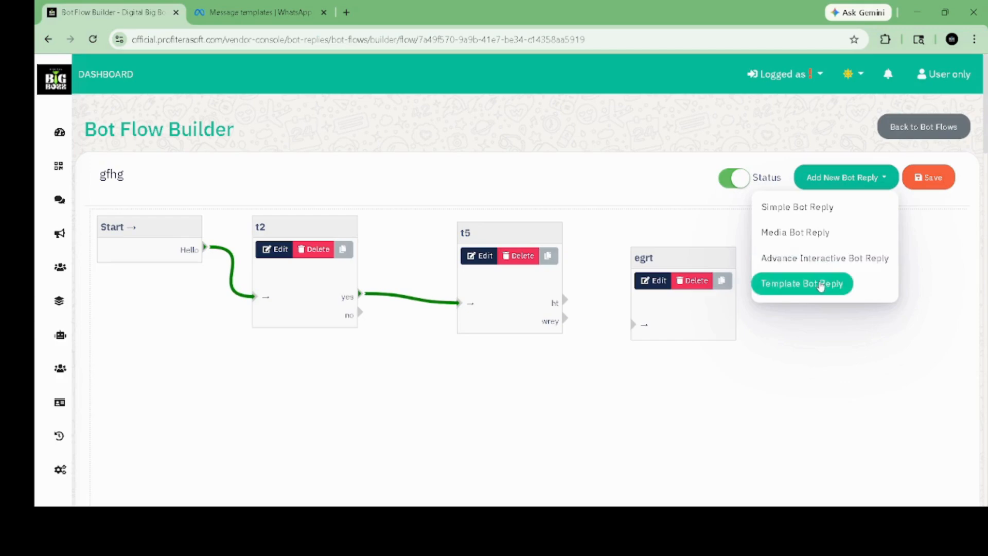
{"action": "left_click", "coordinate": [720, 336]}
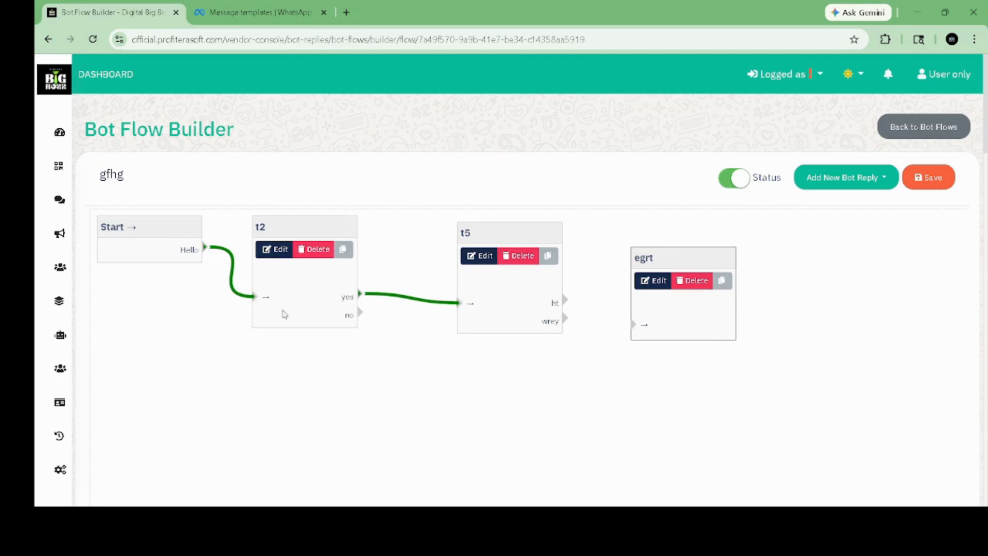
Step: Open Settings > AI Bot & Bot Settings and view the OpenAI and FlowiseAI integrations
{"action": "mouse_move", "coordinate": [62, 329]}
{"action": "scroll", "coordinate": [78, 414], "scroll_direction": "down", "scroll_amount": 2}
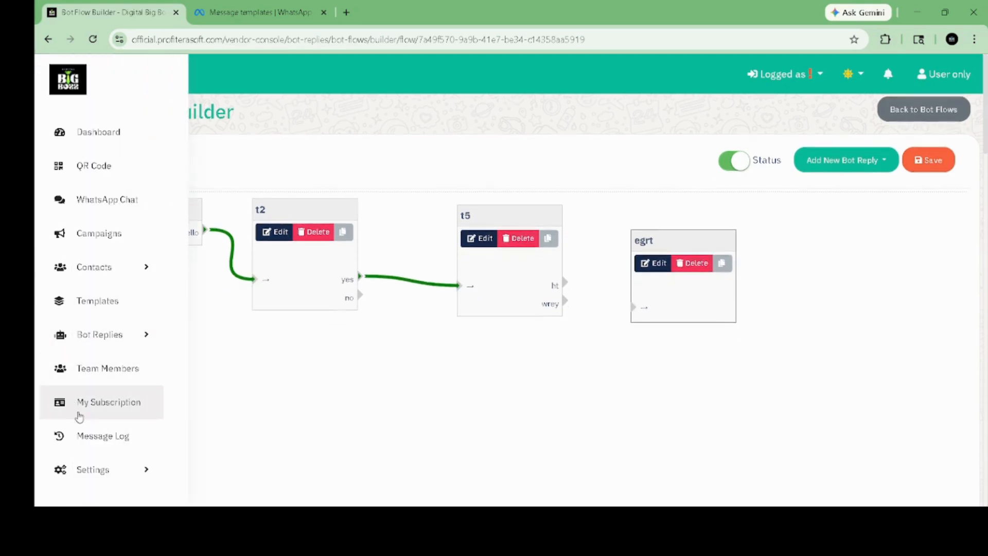
{"action": "scroll", "coordinate": [88, 438], "scroll_direction": "down", "scroll_amount": 1}
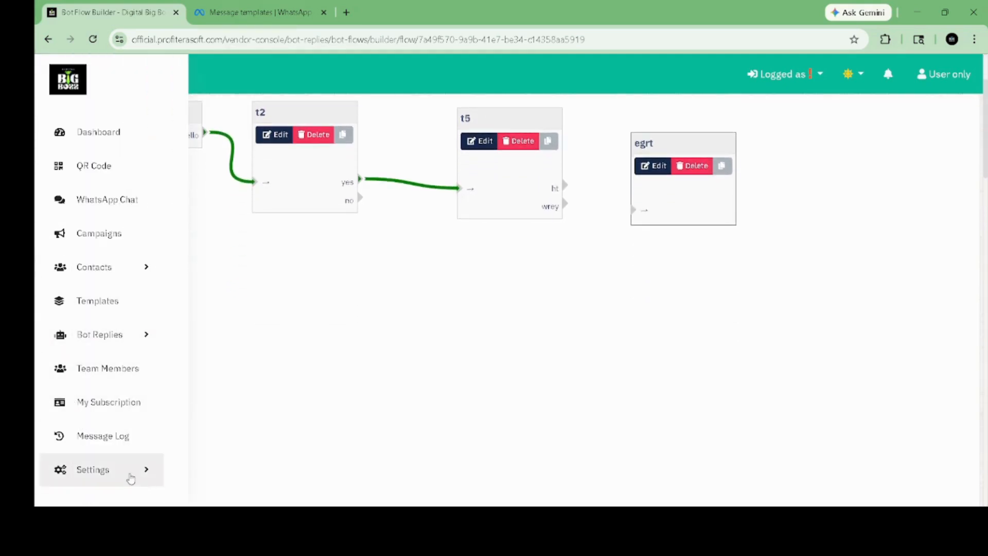
{"action": "left_click", "coordinate": [131, 479]}
{"action": "scroll", "coordinate": [129, 476], "scroll_direction": "down", "scroll_amount": 2}
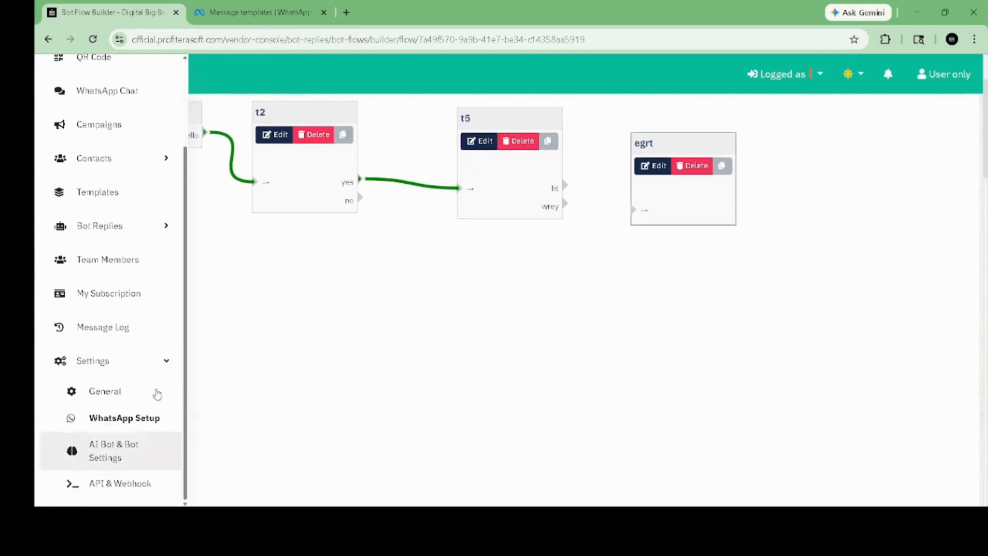
{"action": "left_click", "coordinate": [111, 448]}
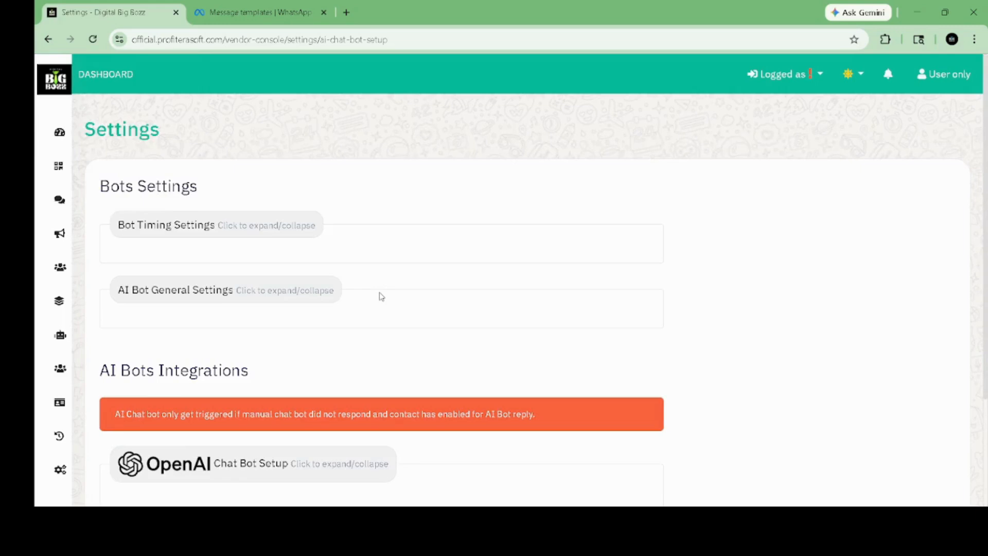
{"action": "scroll", "coordinate": [381, 297], "scroll_direction": "down", "scroll_amount": 3}
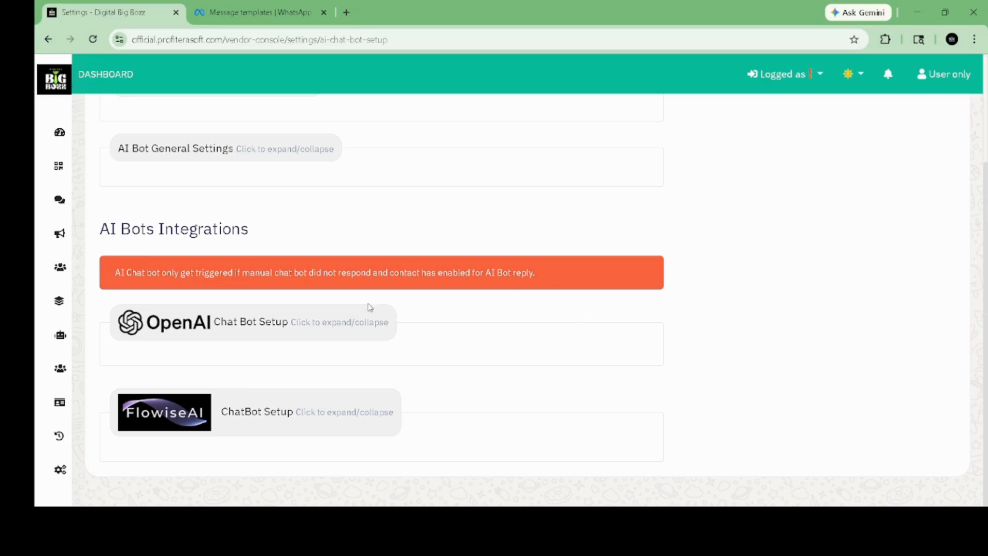
{"action": "mouse_move", "coordinate": [56, 418]}
{"action": "left_click", "coordinate": [126, 478]}
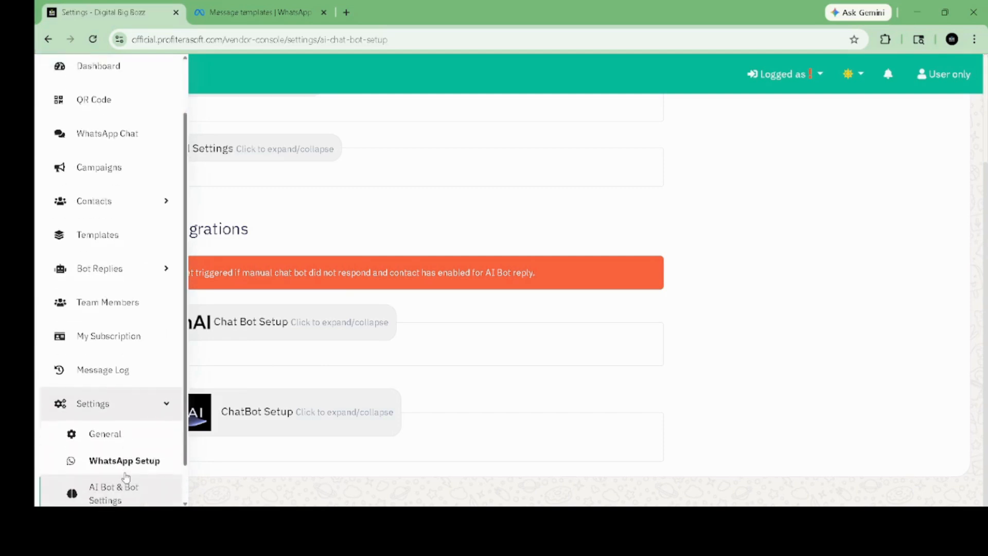
{"action": "scroll", "coordinate": [132, 455], "scroll_direction": "down", "scroll_amount": 2}
Step: Open Settings > API & Webhook and review the example response, access token and webhook URL
{"action": "left_click", "coordinate": [104, 487]}
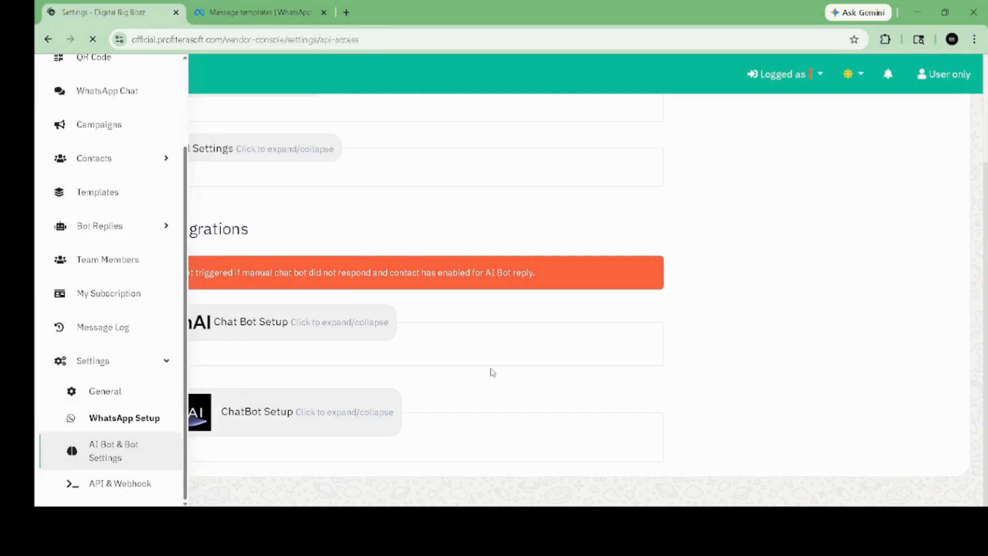
{"action": "scroll", "coordinate": [491, 372], "scroll_direction": "down", "scroll_amount": 3}
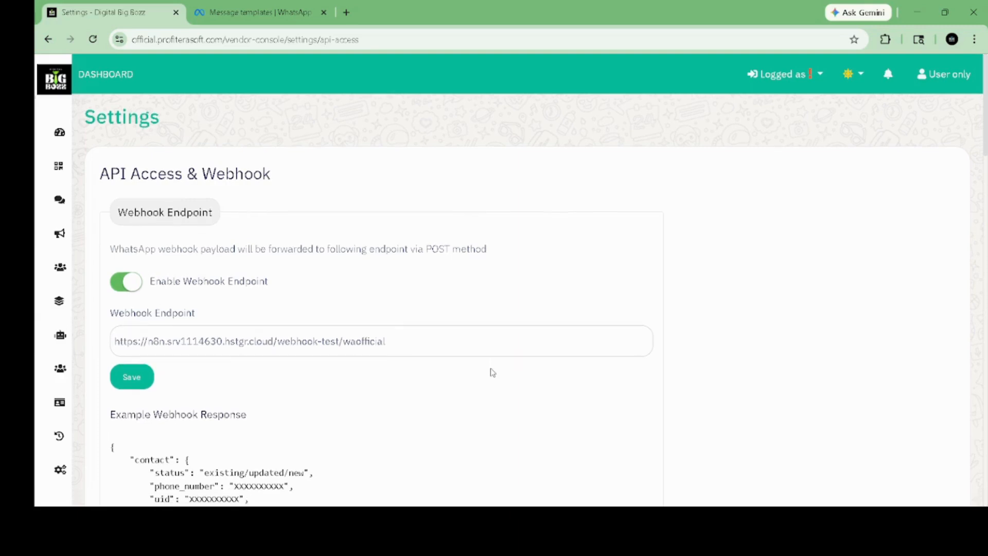
{"action": "scroll", "coordinate": [491, 371], "scroll_direction": "down", "scroll_amount": 6}
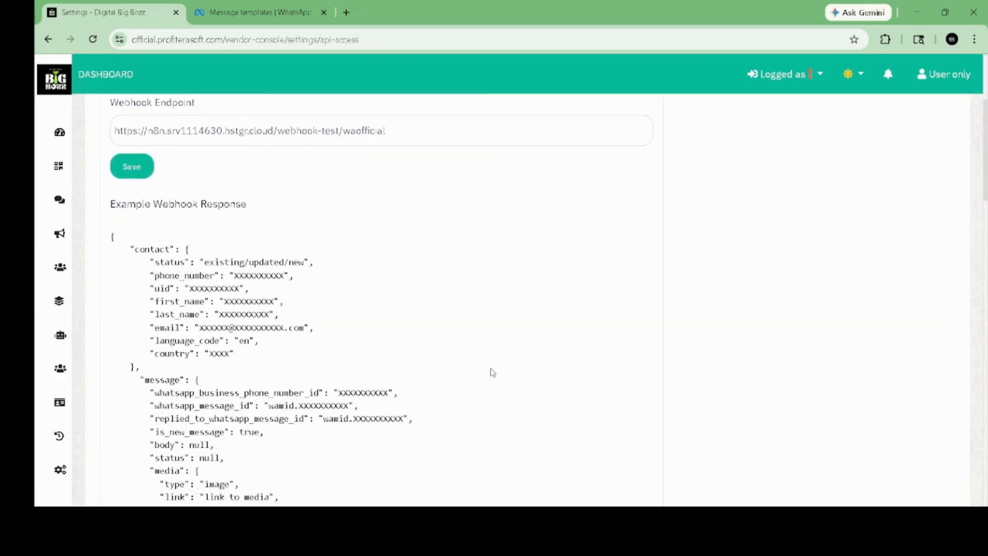
{"action": "scroll", "coordinate": [492, 372], "scroll_direction": "down", "scroll_amount": 2}
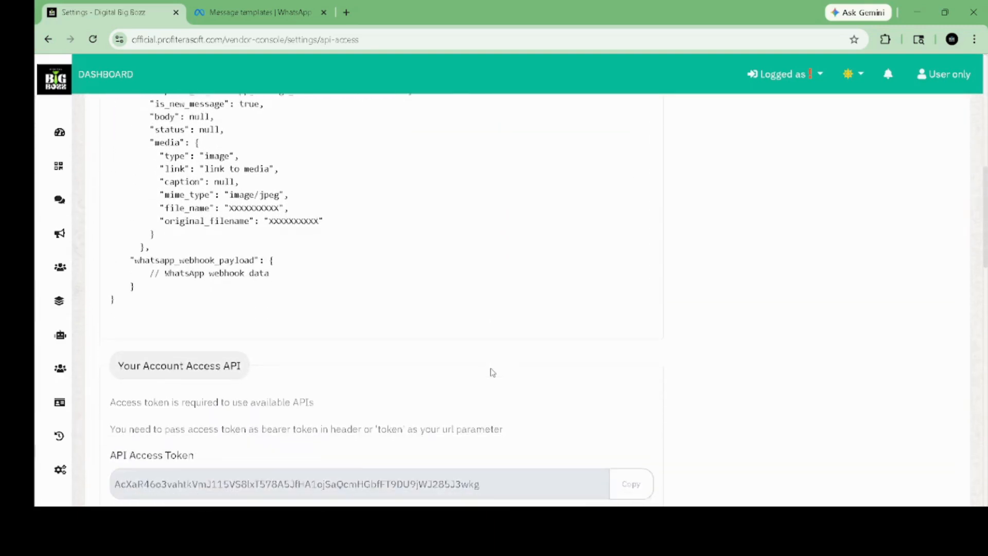
{"action": "scroll", "coordinate": [492, 372], "scroll_direction": "down", "scroll_amount": 2}
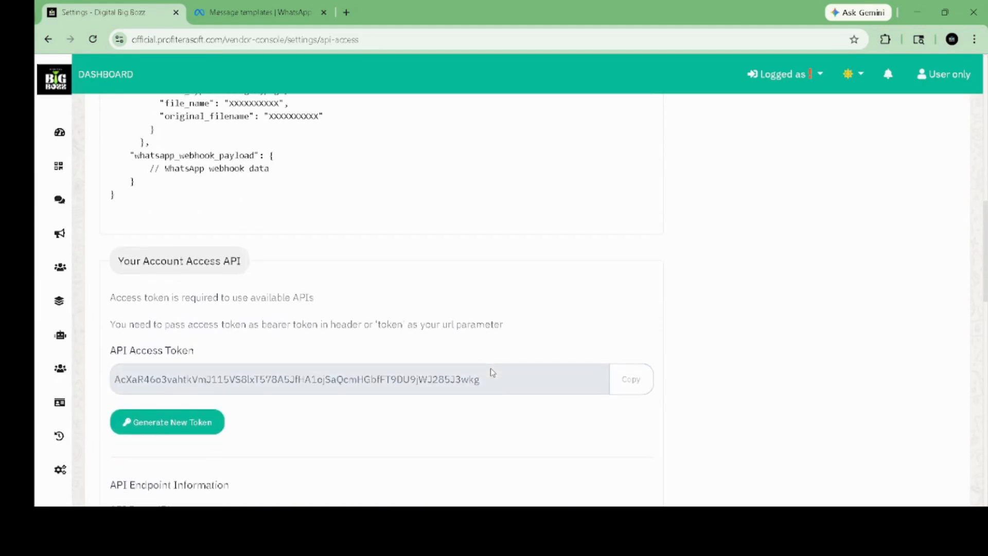
{"action": "scroll", "coordinate": [491, 372], "scroll_direction": "up", "scroll_amount": 2}
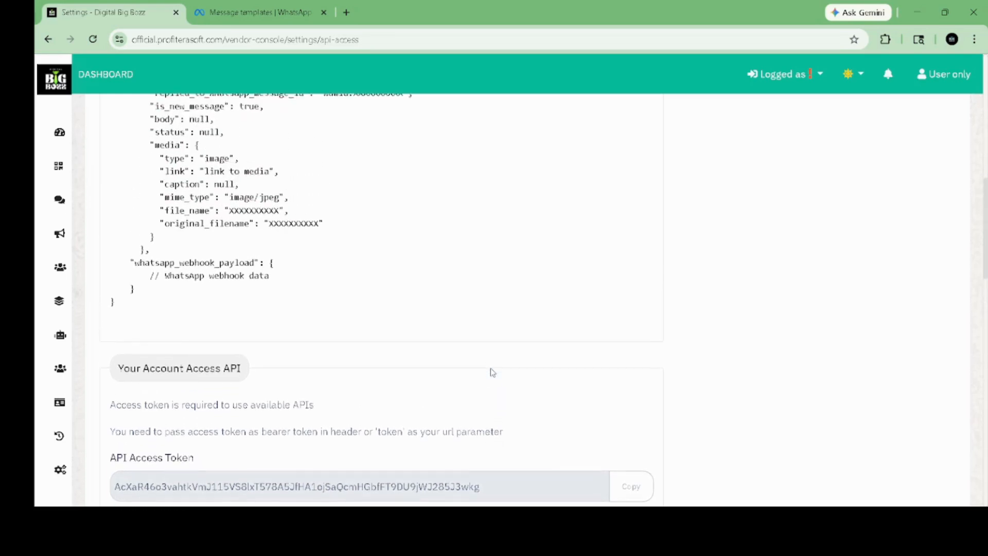
{"action": "scroll", "coordinate": [492, 372], "scroll_direction": "up", "scroll_amount": 10}
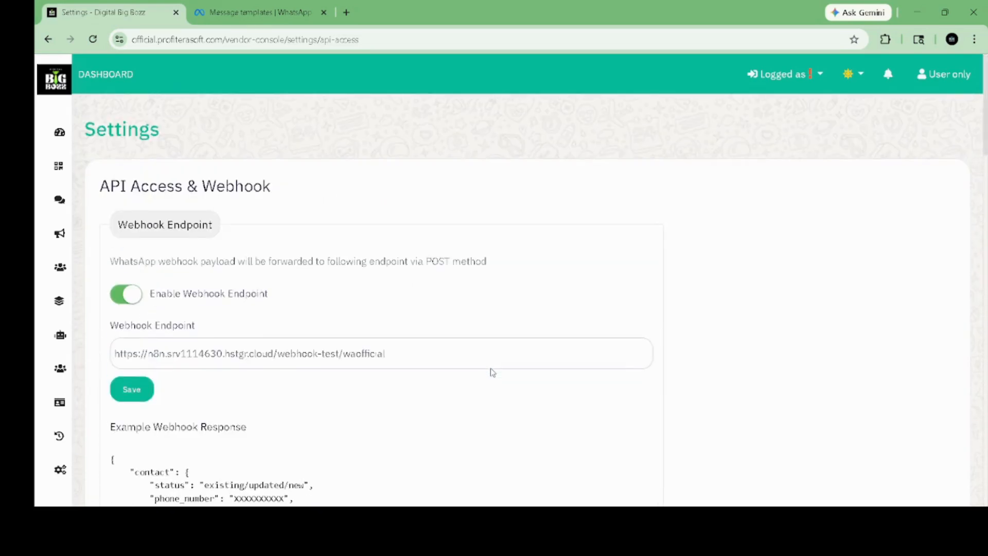